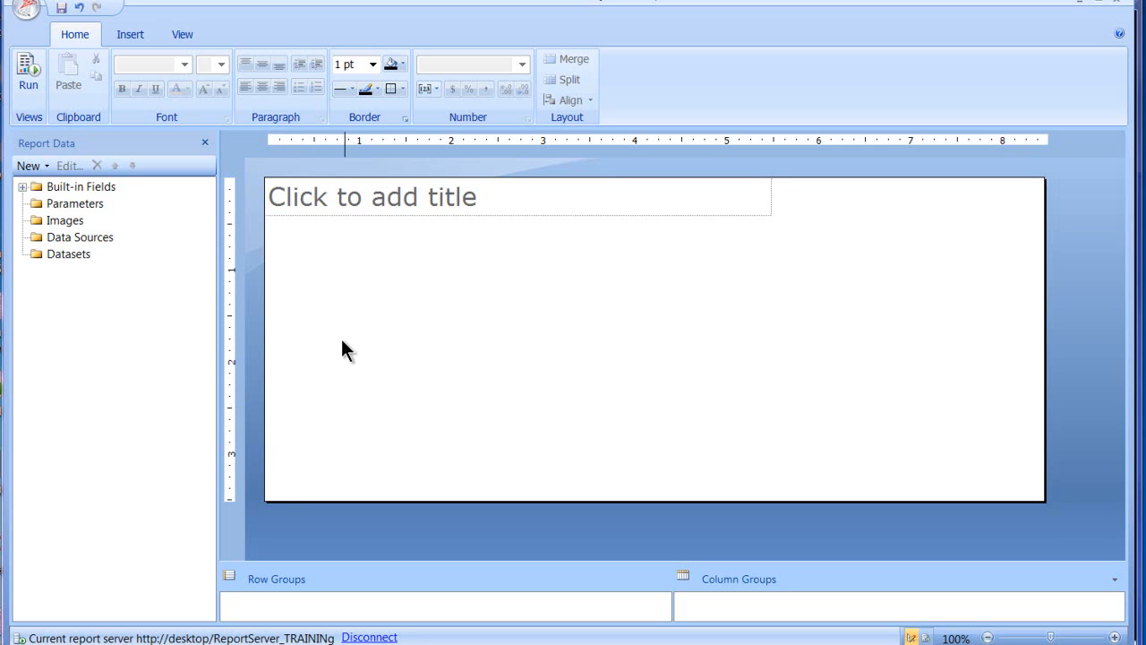
- Add a data source using the shared AdventureWorks2008R2_Cube connection, and test the connection before accepting it
{"action": "left_click", "coordinate": [54, 237]}
{"action": "right_click", "coordinate": [54, 236]}
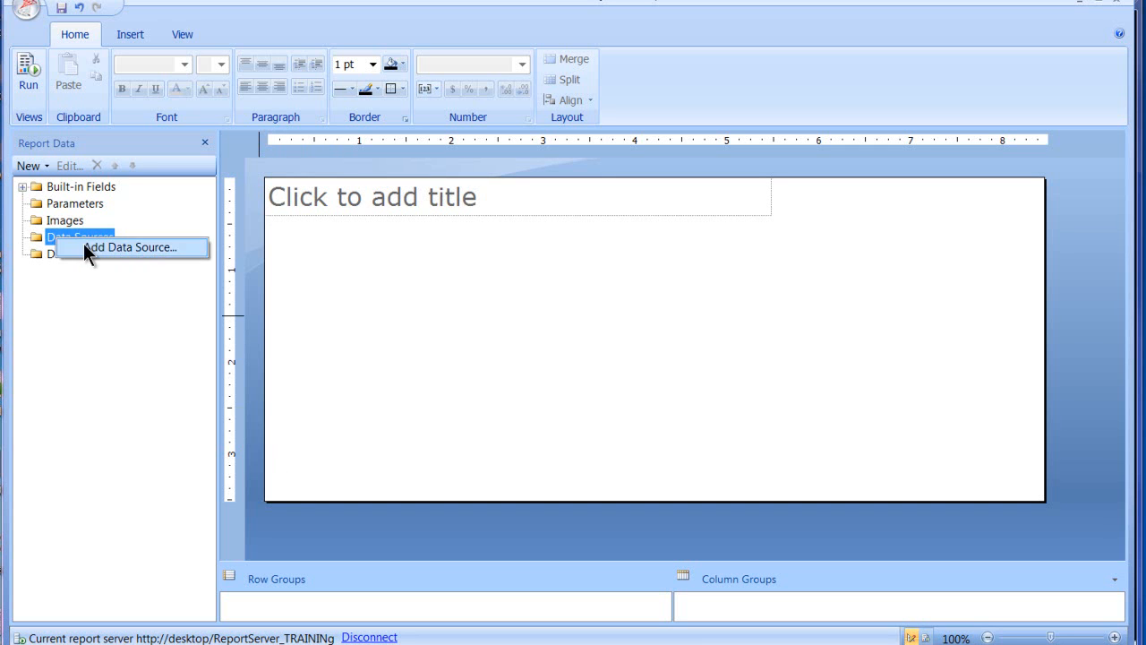
{"action": "left_click", "coordinate": [92, 246]}
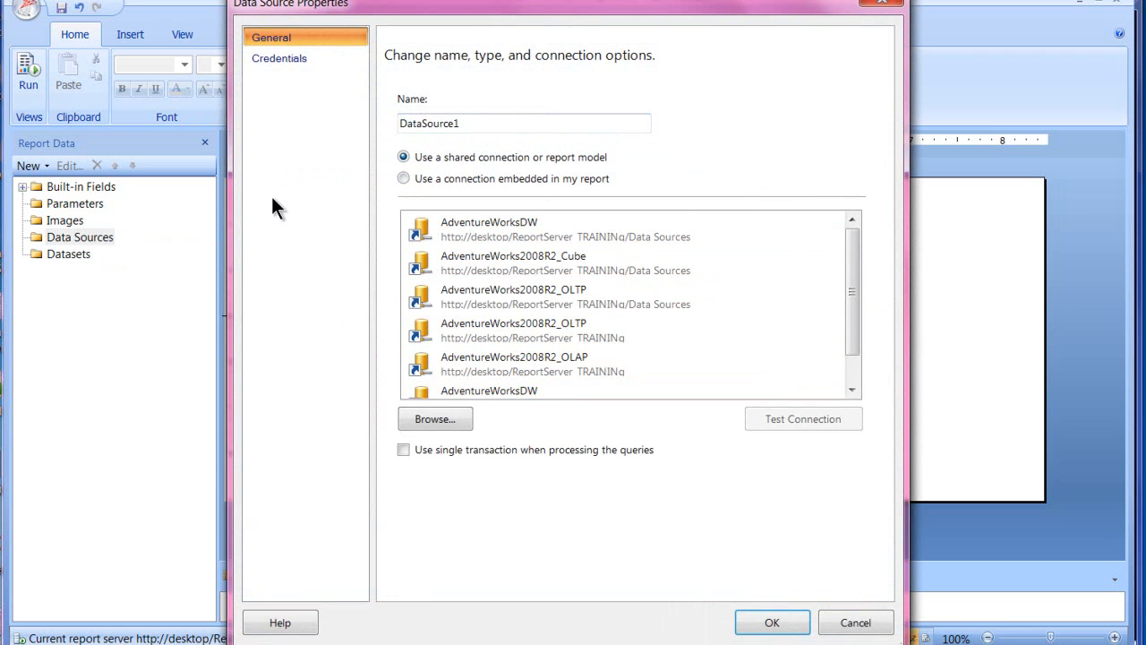
{"action": "left_click", "coordinate": [510, 263]}
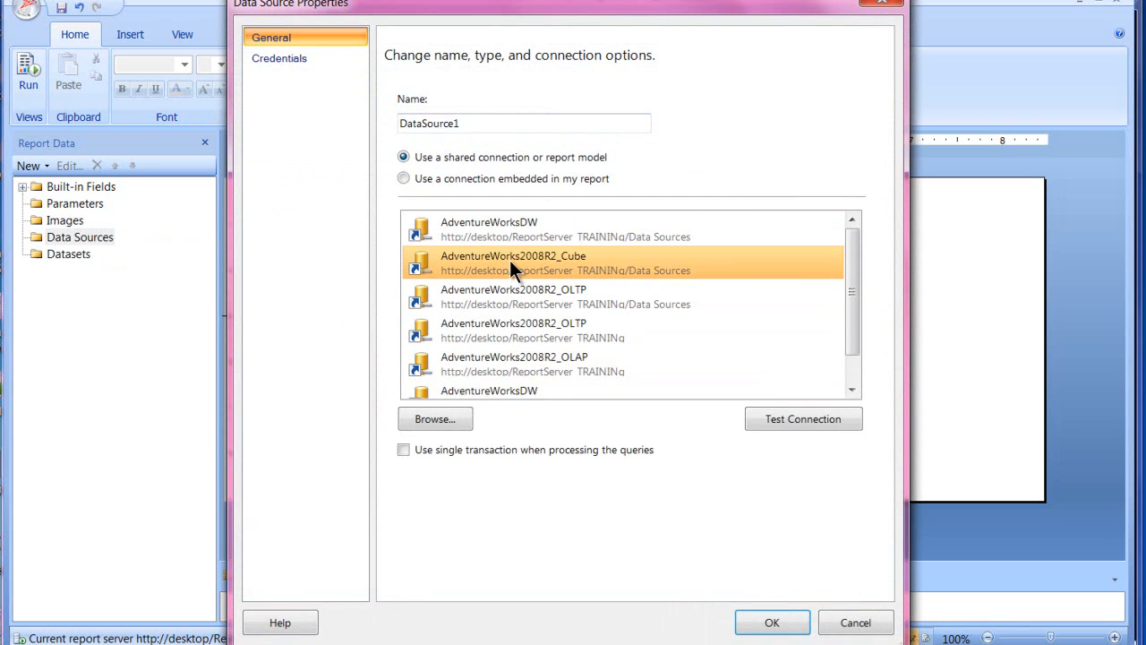
{"action": "left_click", "coordinate": [818, 418]}
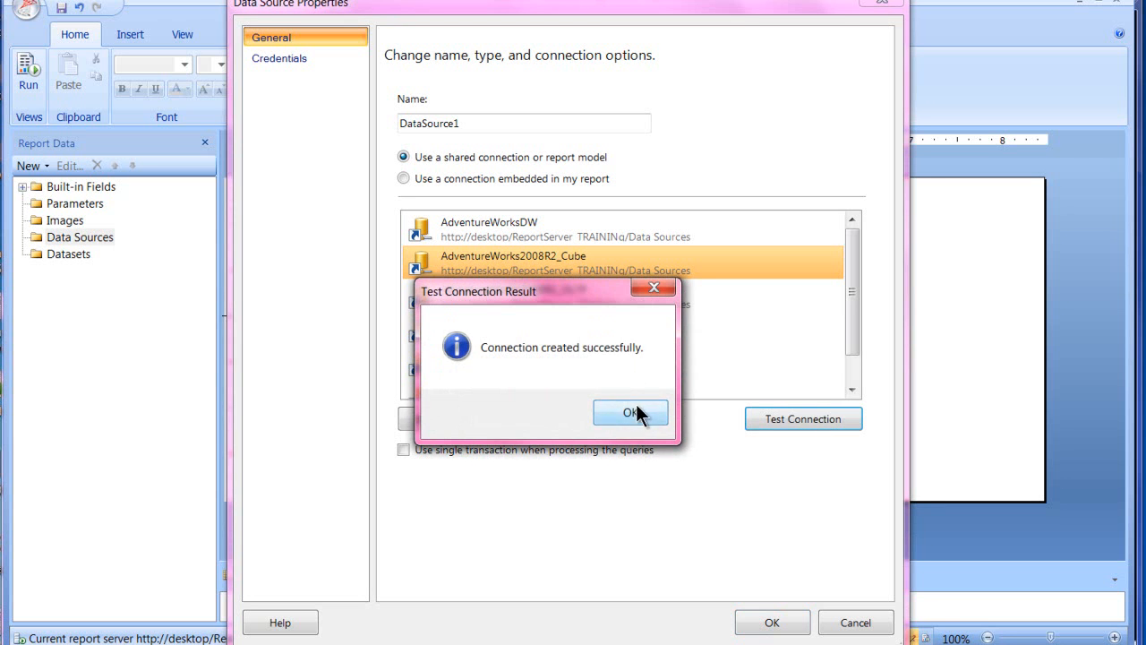
{"action": "left_click", "coordinate": [638, 406]}
{"action": "left_click", "coordinate": [776, 618]}
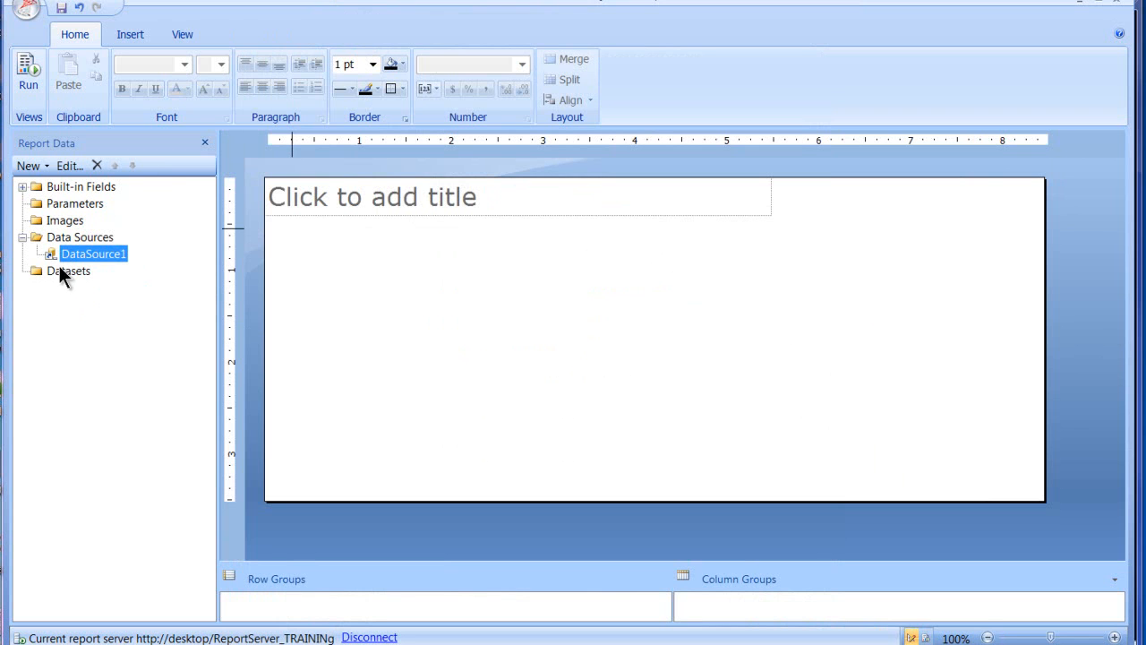
- Start a new dataset embedded in the report and set its data source to DataSource1
{"action": "right_click", "coordinate": [65, 270]}
{"action": "left_click", "coordinate": [108, 277]}
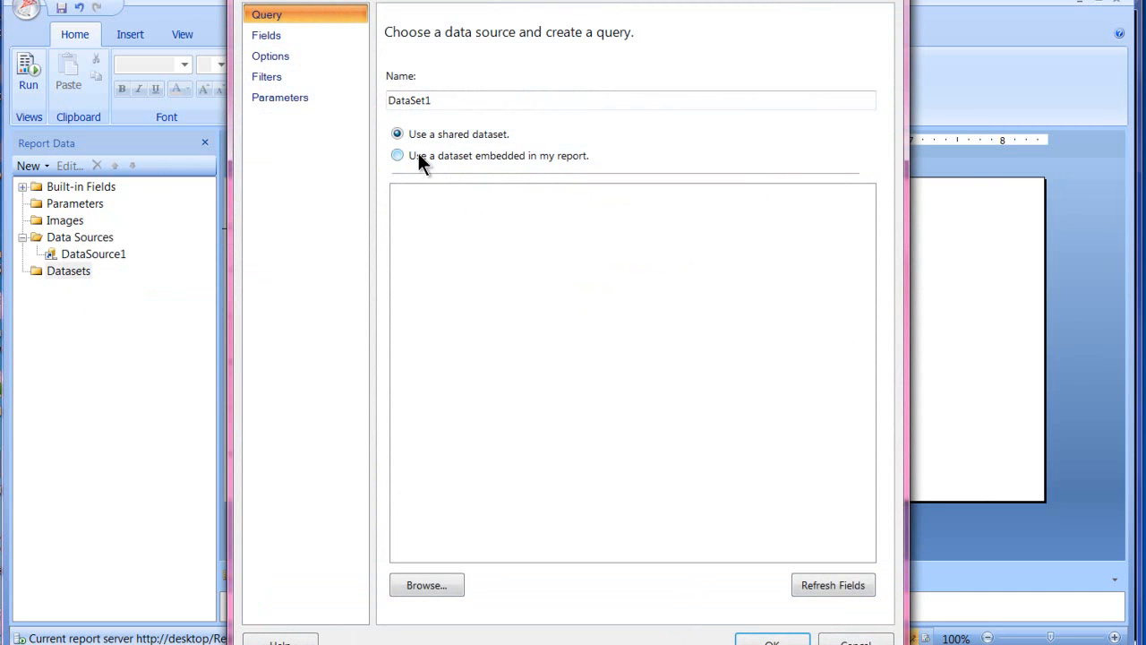
{"action": "left_click", "coordinate": [418, 155]}
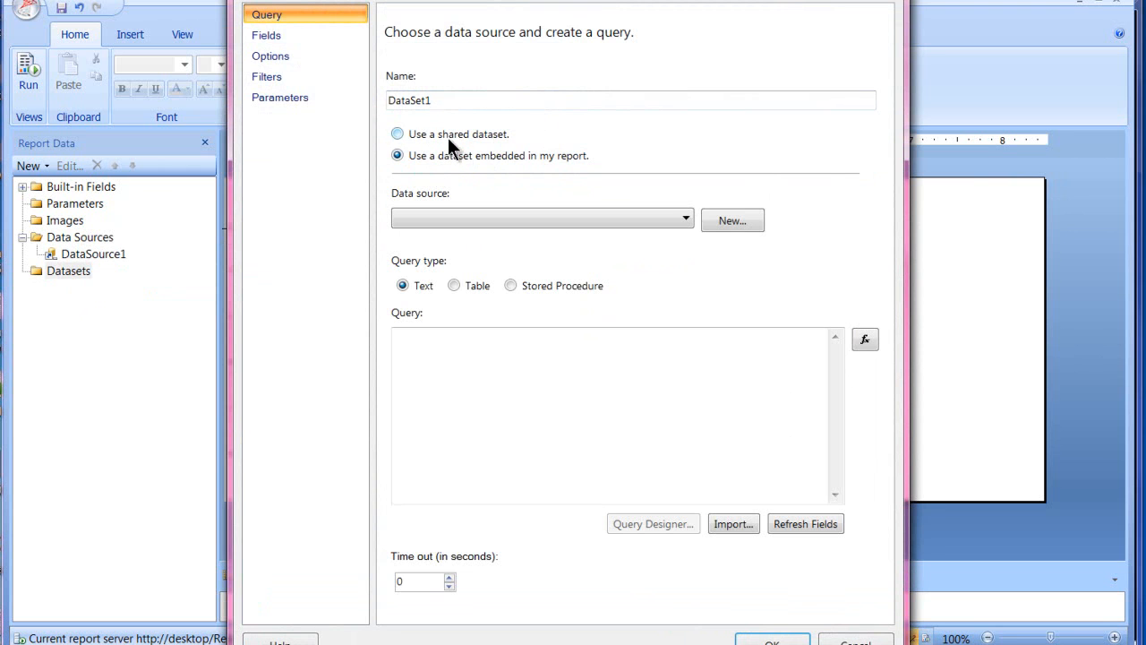
{"action": "left_click", "coordinate": [686, 216]}
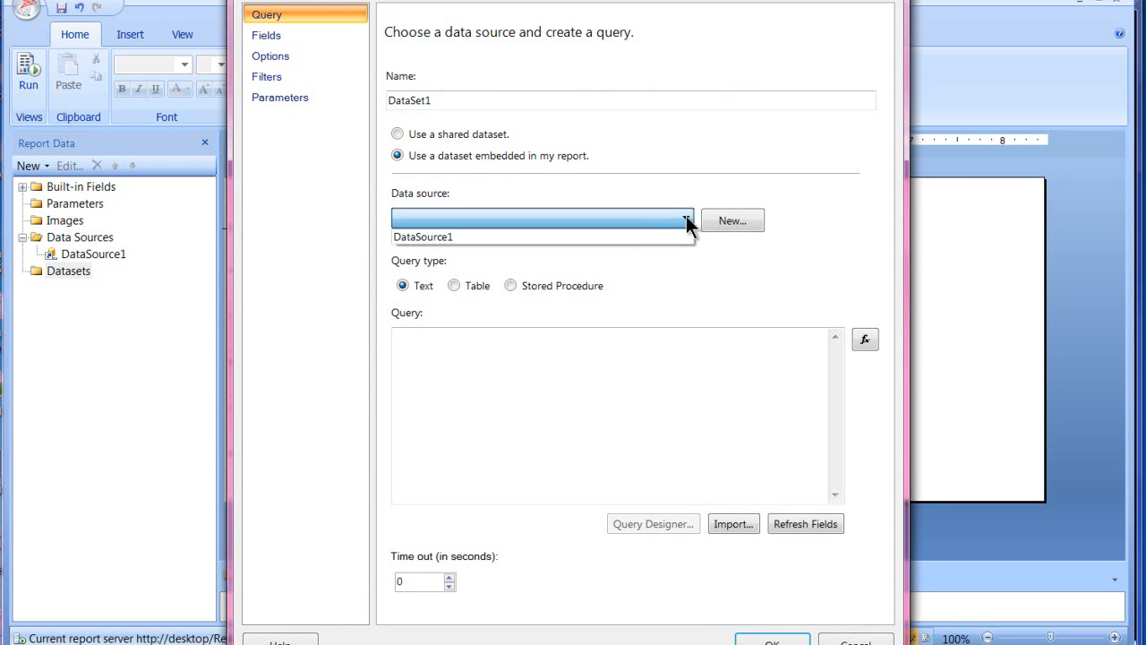
{"action": "left_click", "coordinate": [639, 235]}
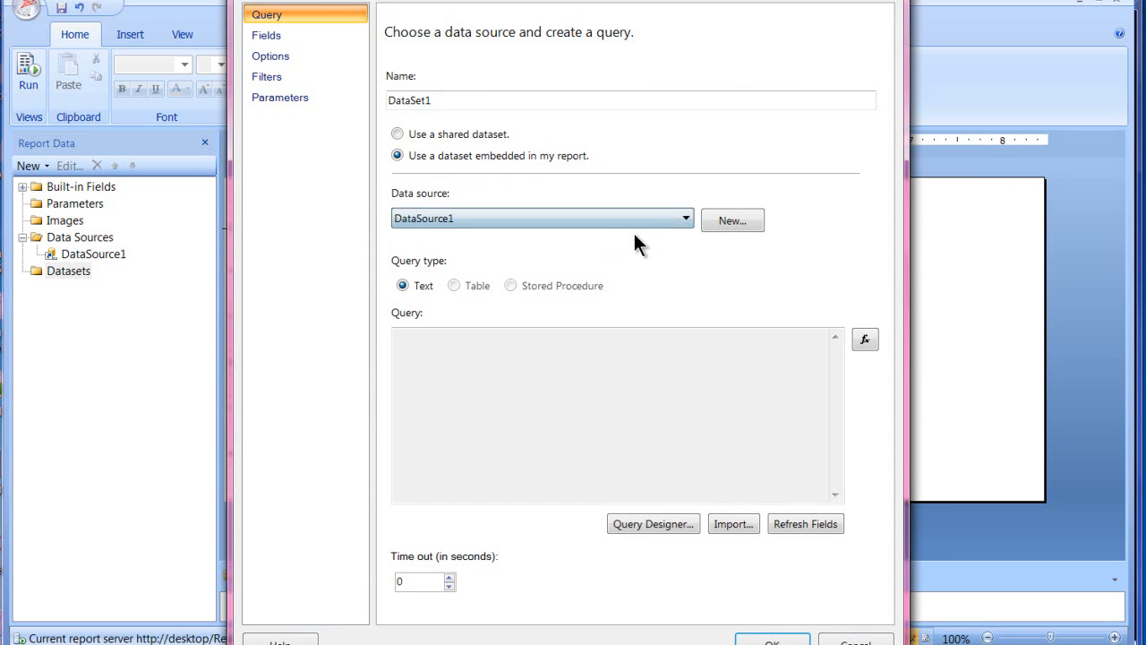
- Open the Query Designer for the new dataset, connecting with the current Windows user's credentials
{"action": "left_click", "coordinate": [657, 522]}
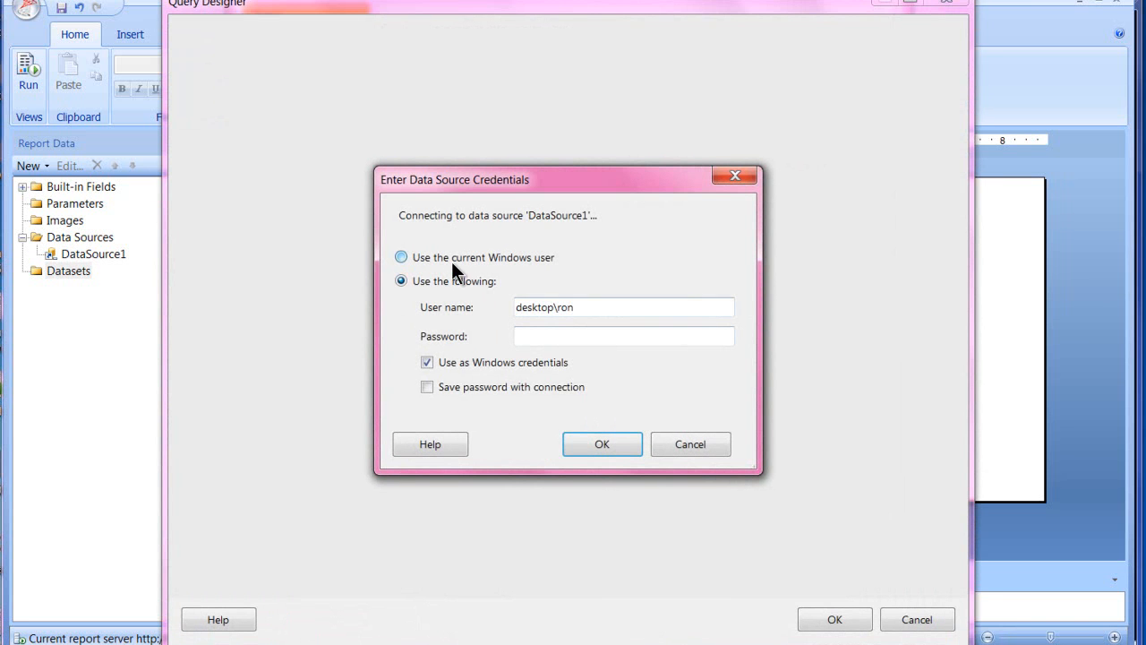
{"action": "left_click", "coordinate": [451, 259]}
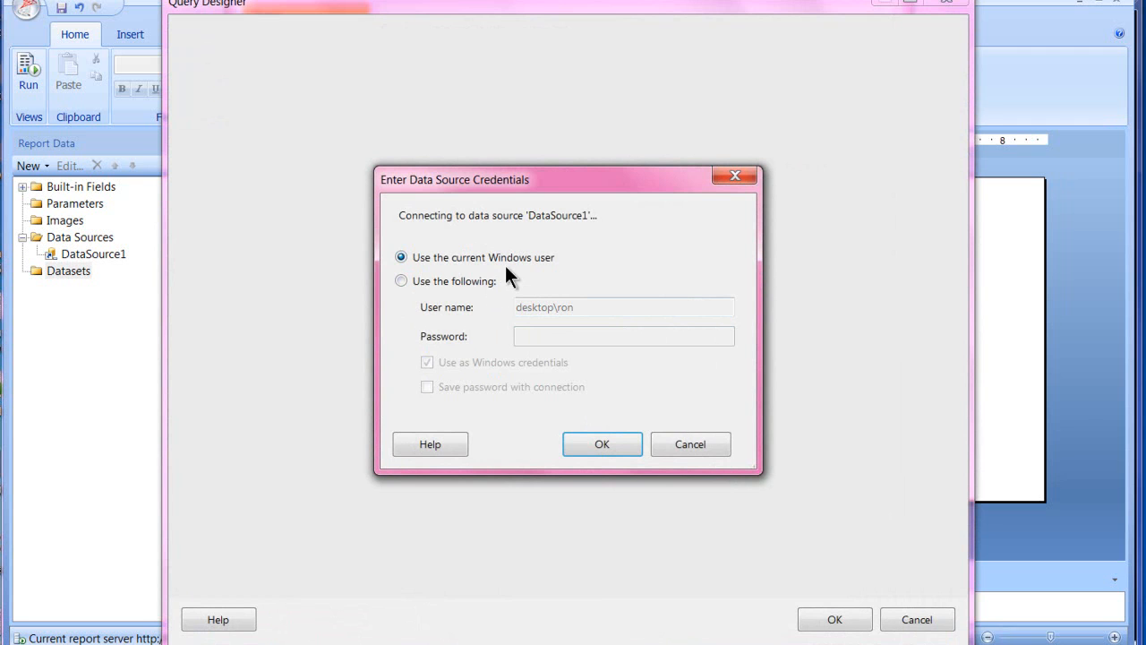
{"action": "left_click", "coordinate": [603, 452]}
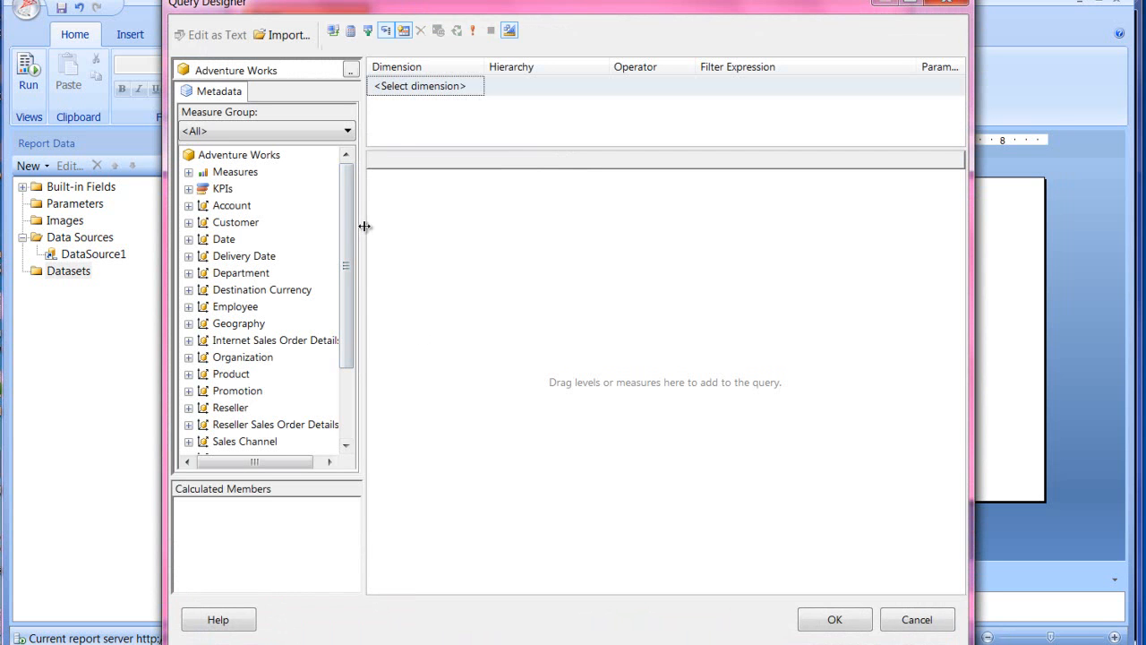
- Widen the metadata area and add the Internet Extended Amount measure from Internet Sales to the query
{"action": "left_click_drag", "start_coordinate": [363, 232], "coordinate": [409, 232]}
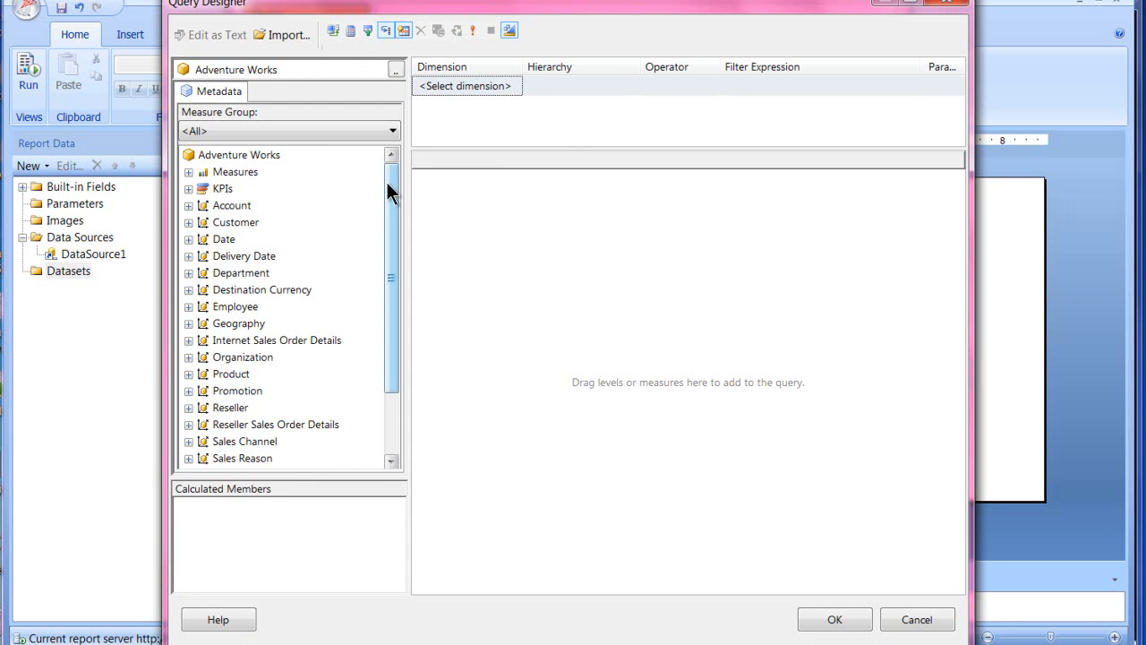
{"action": "left_click", "coordinate": [189, 172]}
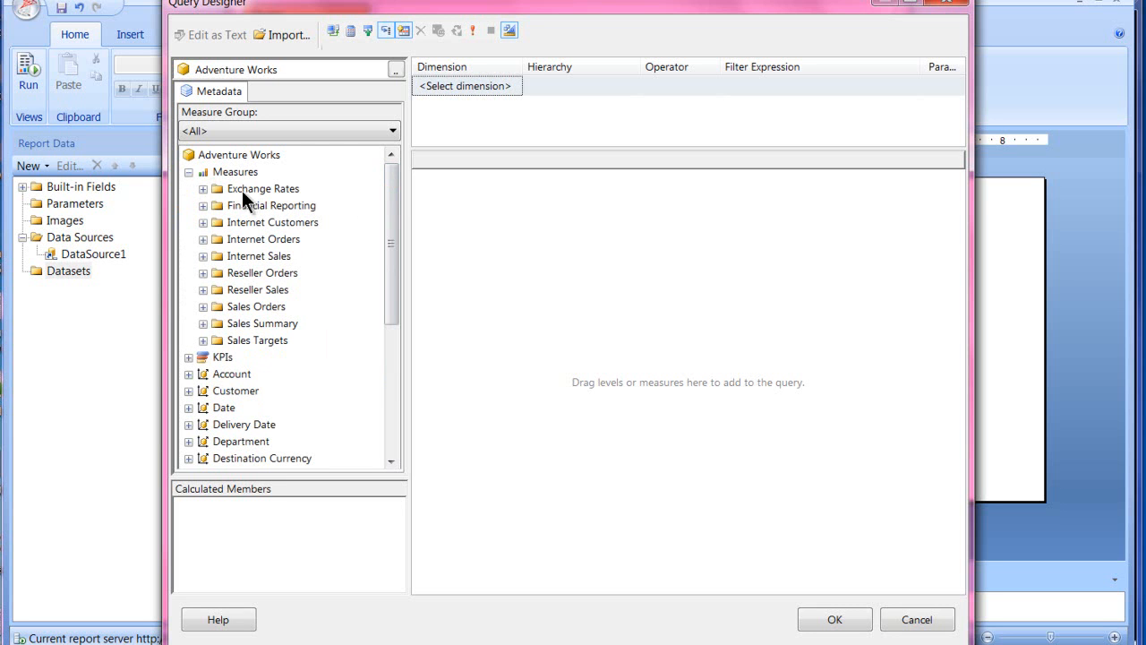
{"action": "left_click", "coordinate": [202, 257]}
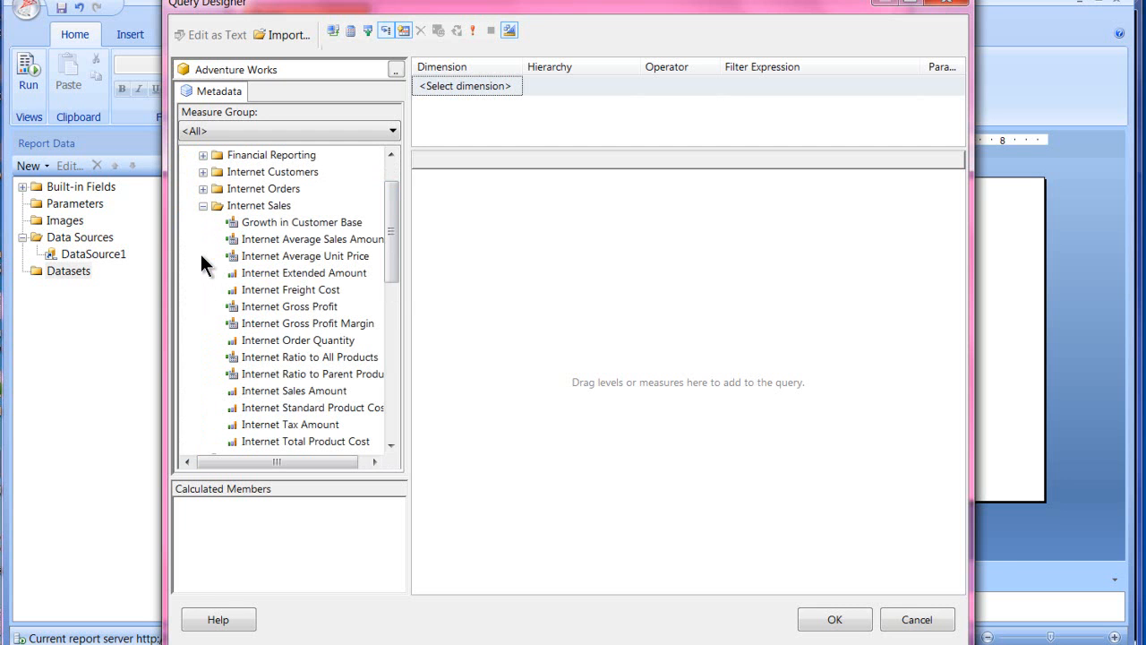
{"action": "left_click", "coordinate": [263, 273]}
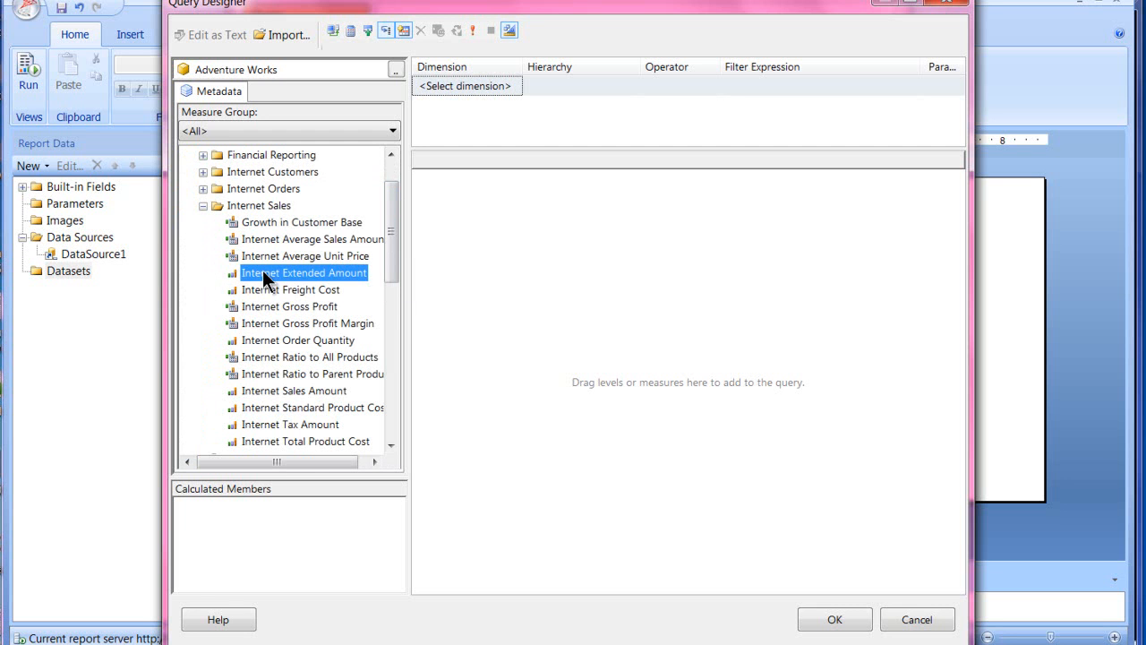
{"action": "right_click", "coordinate": [263, 277]}
{"action": "left_click", "coordinate": [191, 294]}
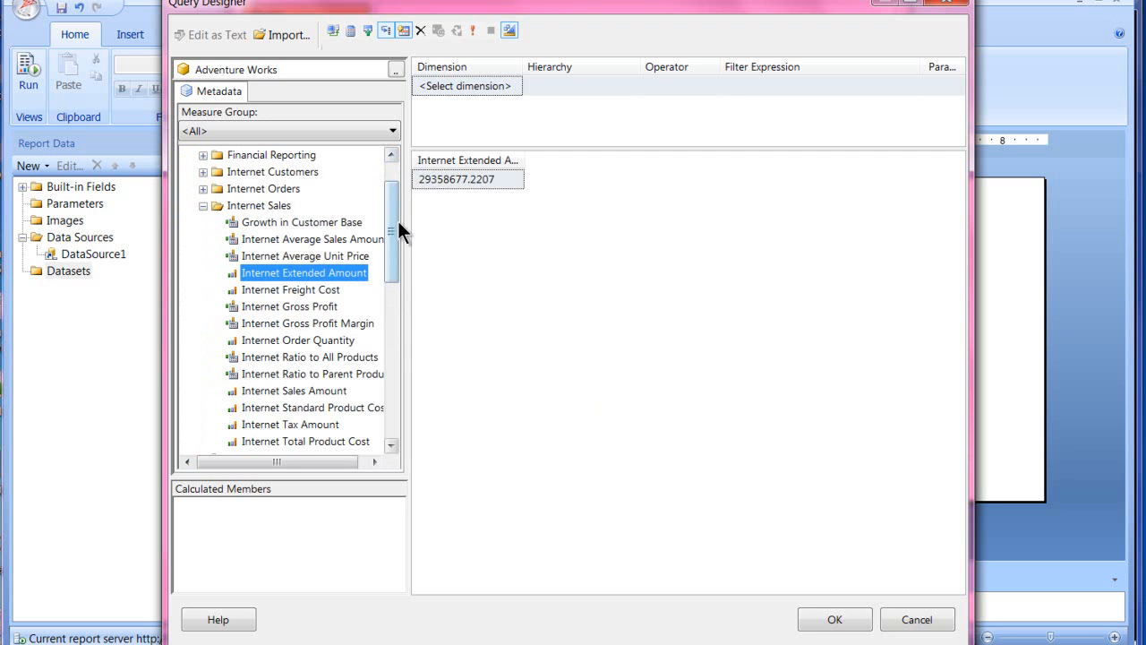
- Add the whole Employee dimension to the query
{"action": "left_click_drag", "start_coordinate": [387, 220], "coordinate": [388, 342]}
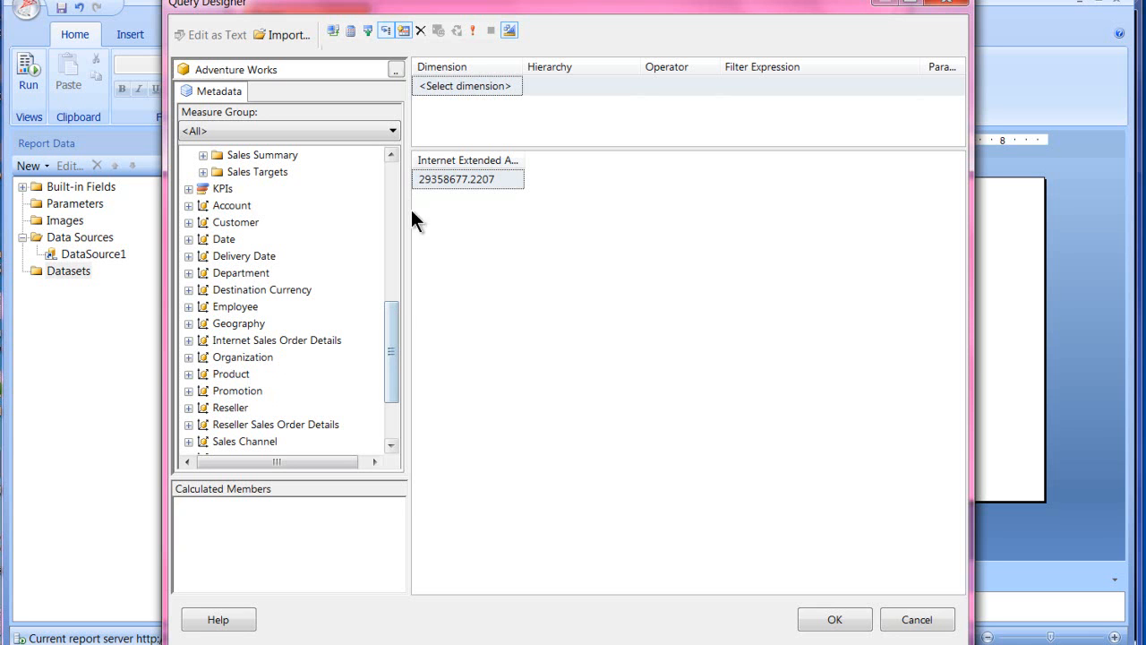
{"action": "left_click", "coordinate": [188, 306]}
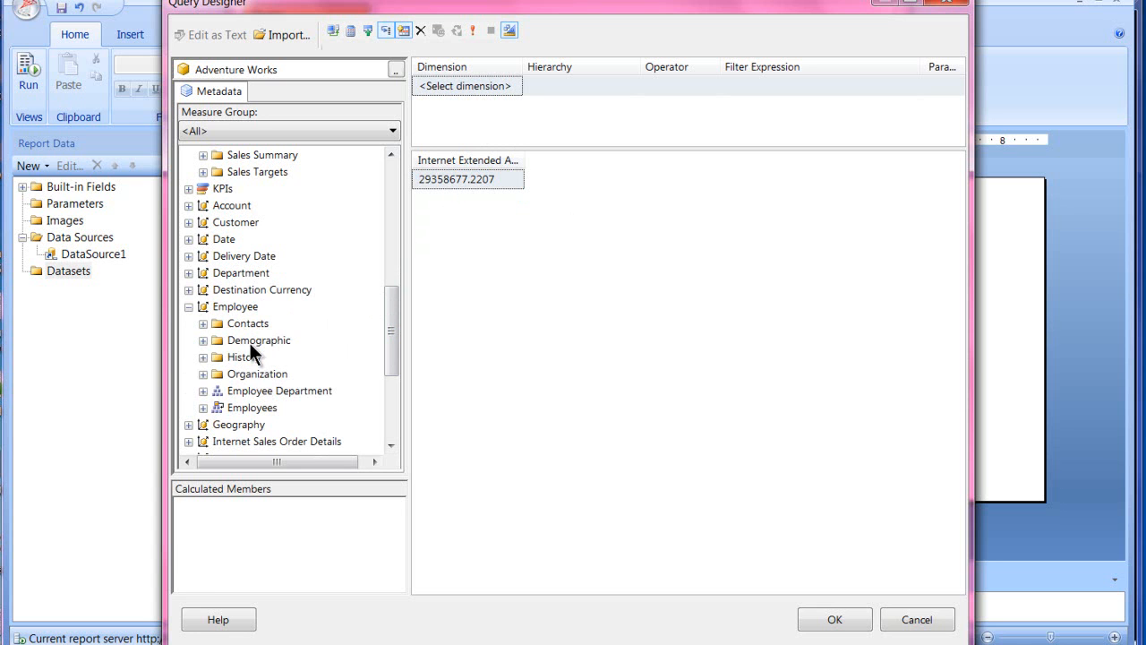
{"action": "right_click", "coordinate": [236, 306]}
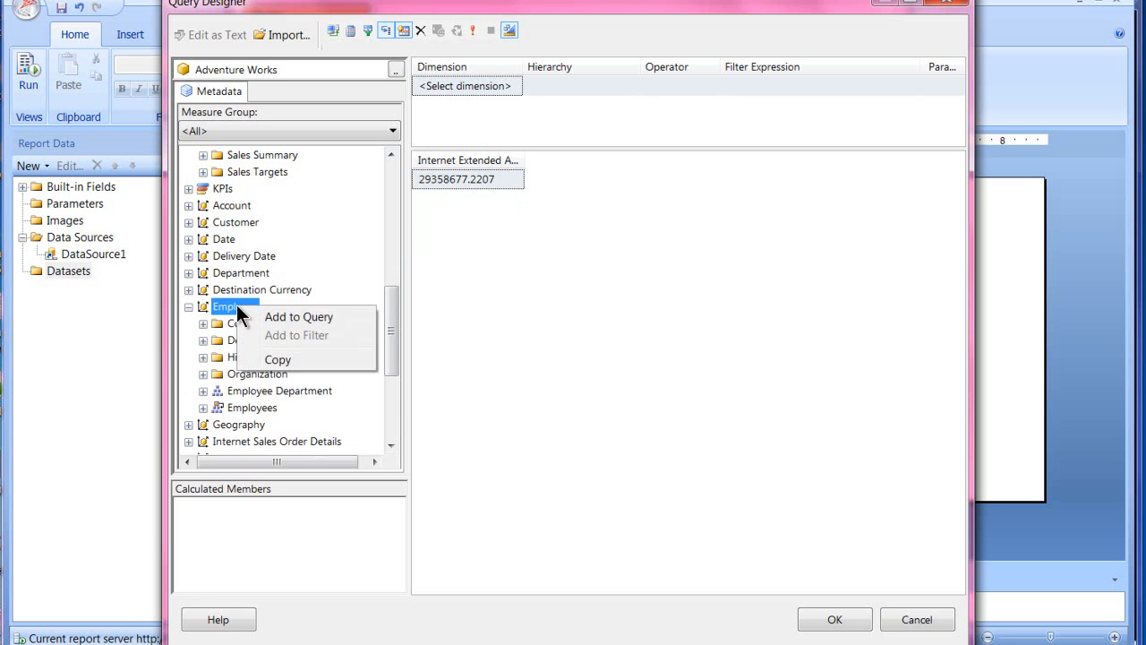
{"action": "left_click", "coordinate": [287, 316]}
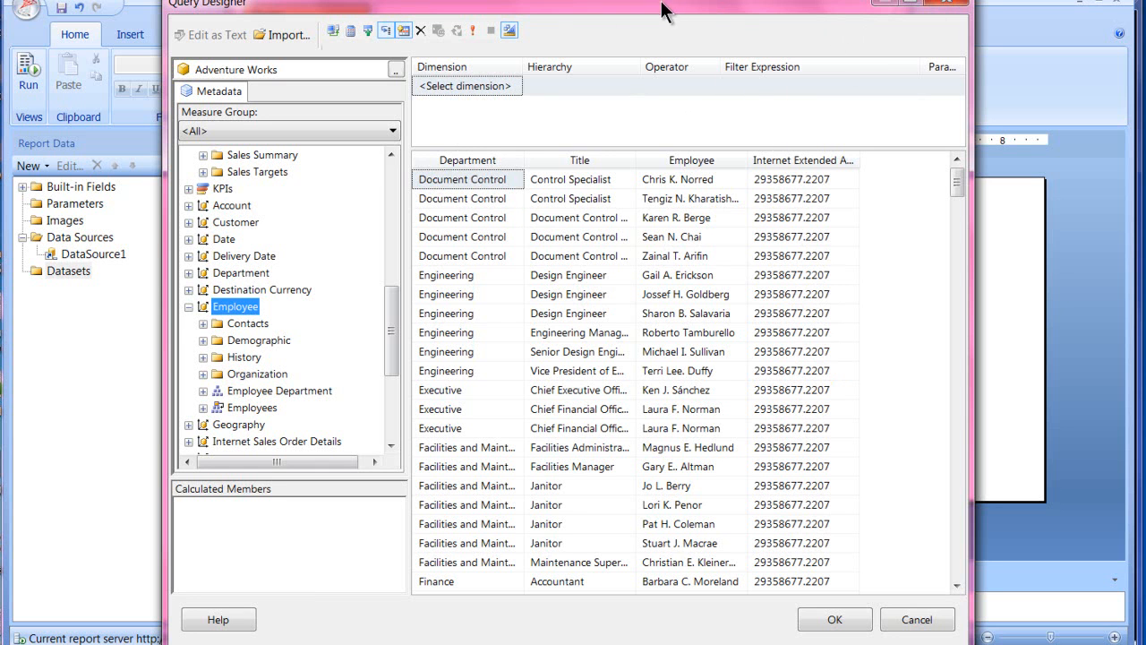
- Close the Query Designer, discarding the query, and cancel the new dataset
{"action": "left_click_drag", "start_coordinate": [399, 332], "coordinate": [400, 188]}
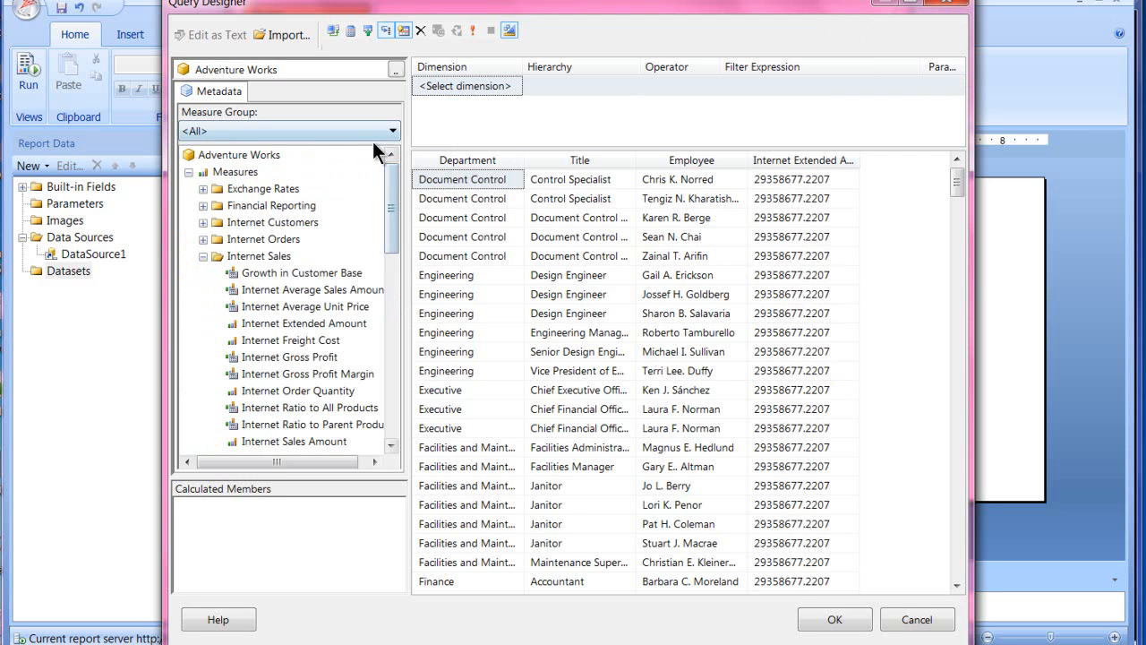
{"action": "left_click", "coordinate": [952, 5]}
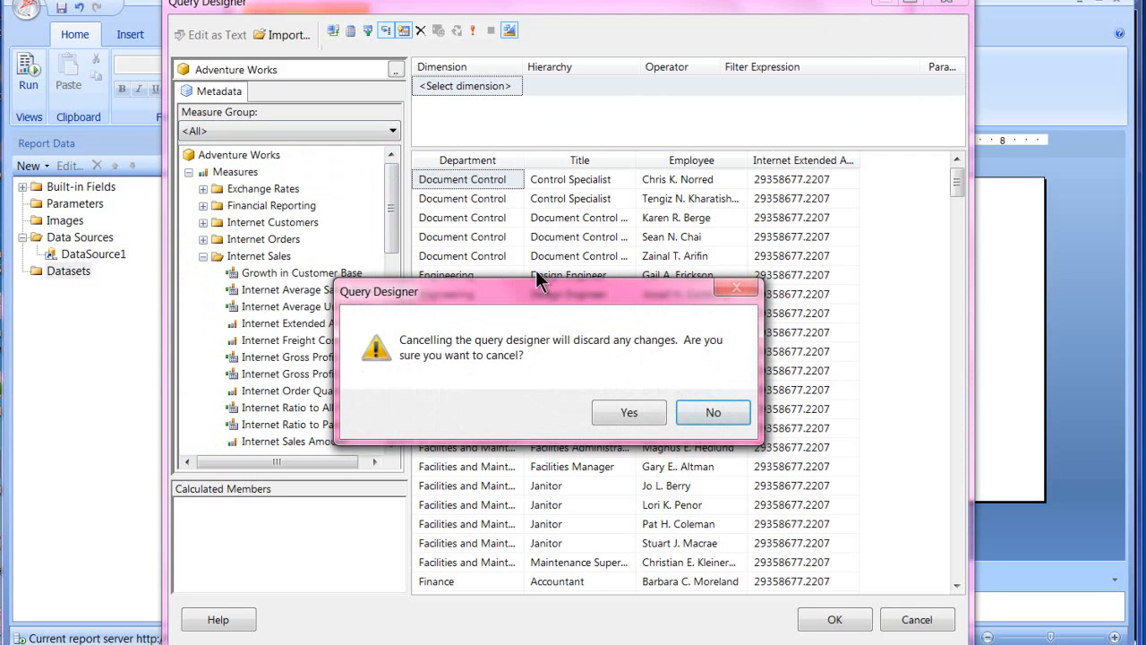
{"action": "left_click", "coordinate": [639, 411]}
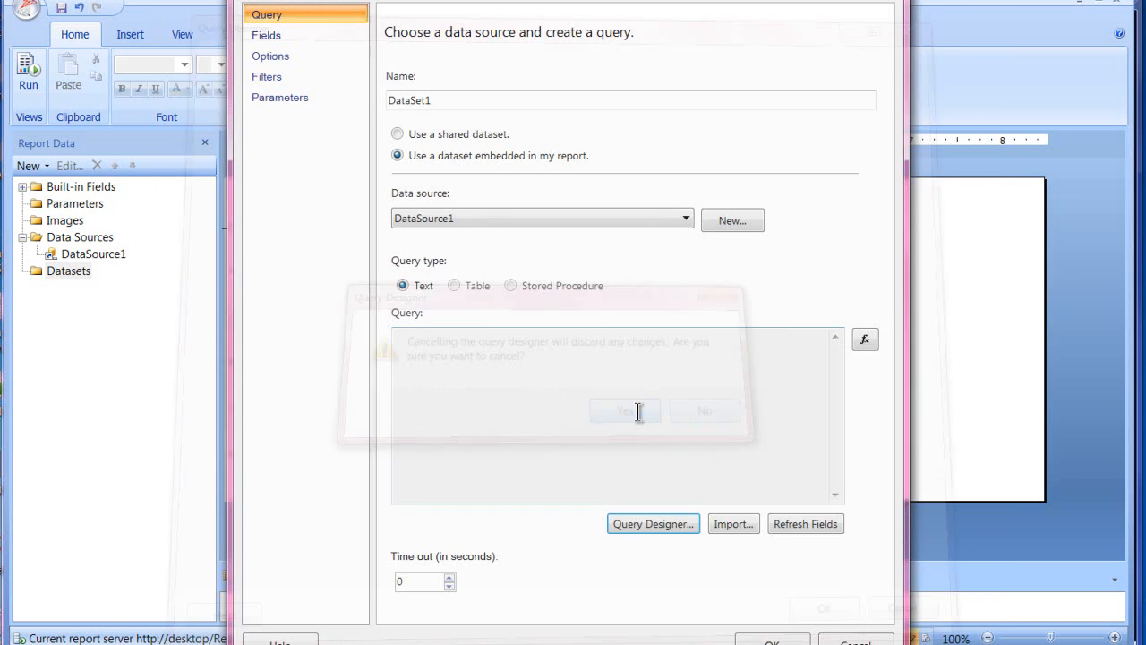
{"action": "left_click", "coordinate": [855, 641]}
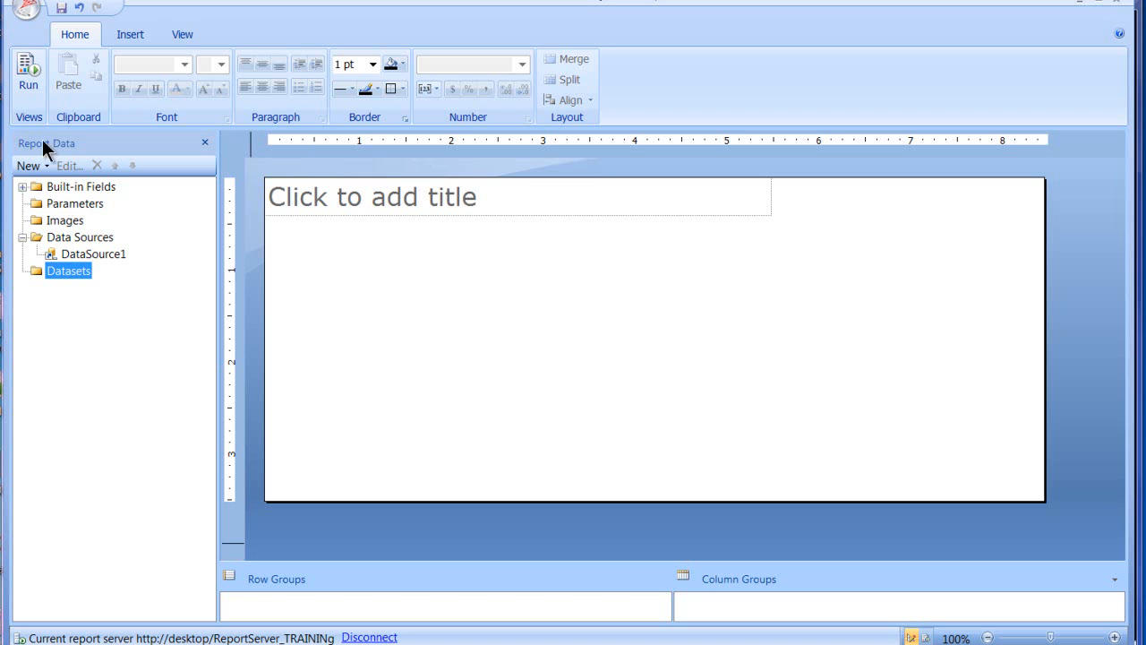
- Open the recent report Time Series Internet Sales by Fiscal Year without saving the untitled report
{"action": "left_click", "coordinate": [27, 11]}
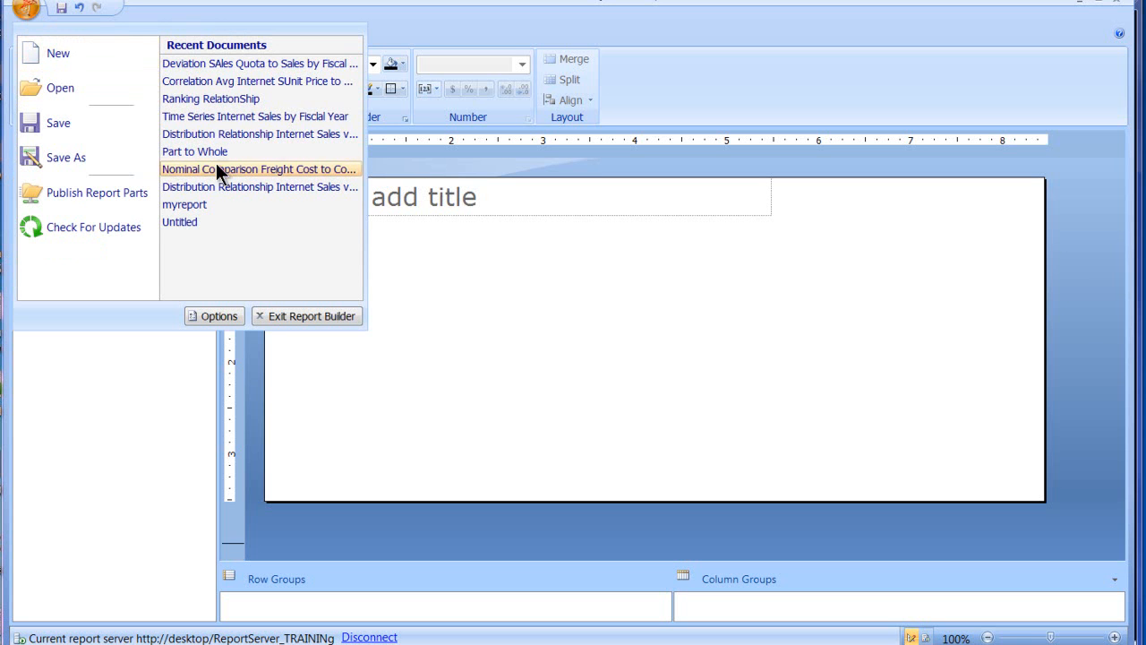
{"action": "left_click", "coordinate": [200, 116]}
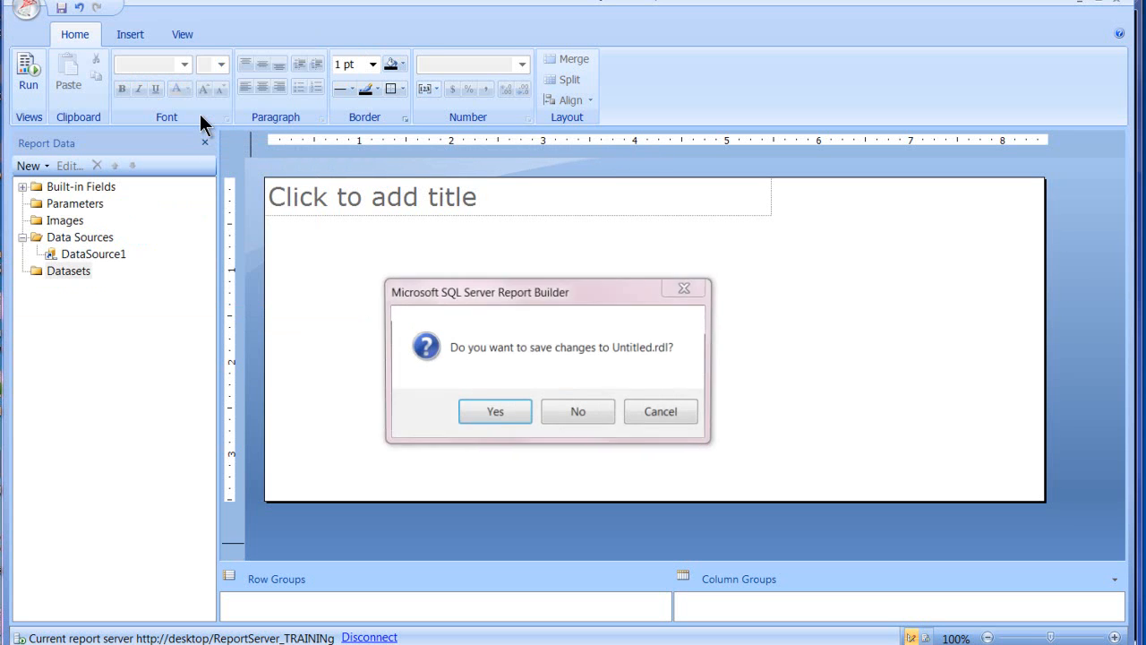
{"action": "left_click", "coordinate": [573, 410]}
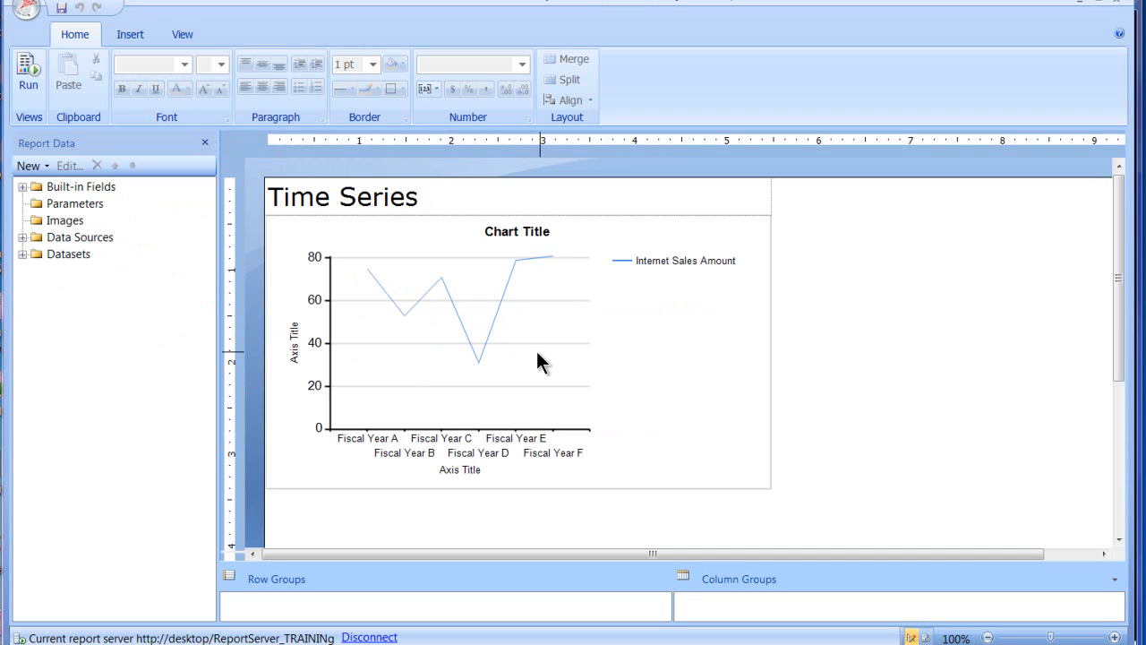
- Expand the report's data sources and datasets, and open the properties of the Internet_Sales_Fiscal_Year dataset
{"action": "left_click", "coordinate": [22, 237]}
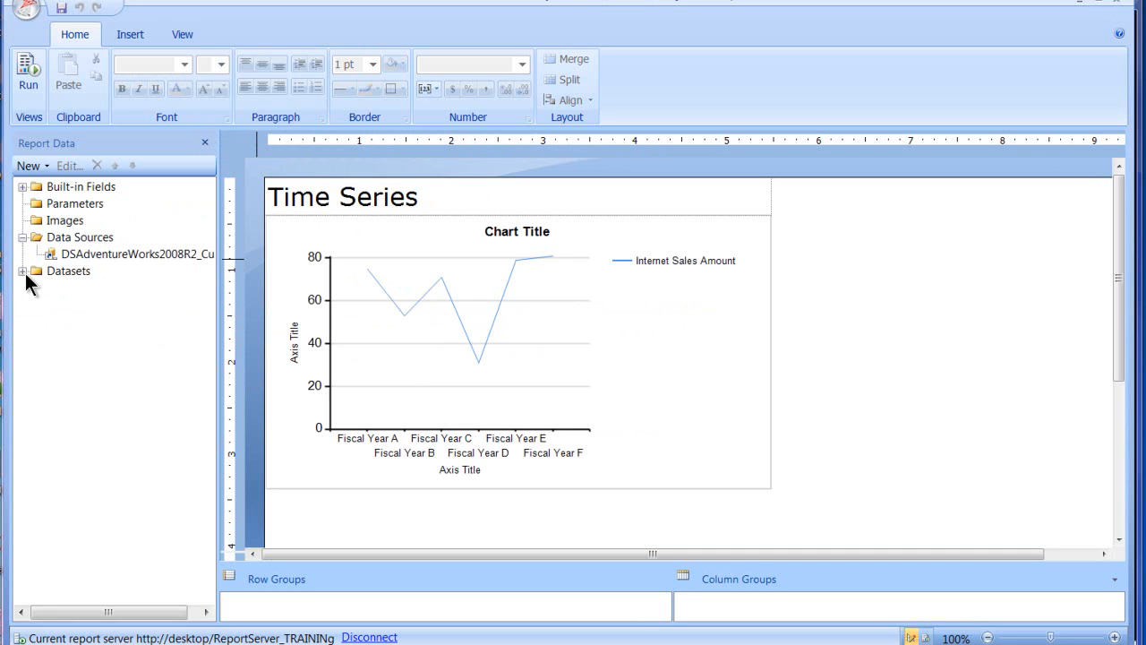
{"action": "left_click", "coordinate": [22, 271]}
{"action": "double_click", "coordinate": [92, 290]}
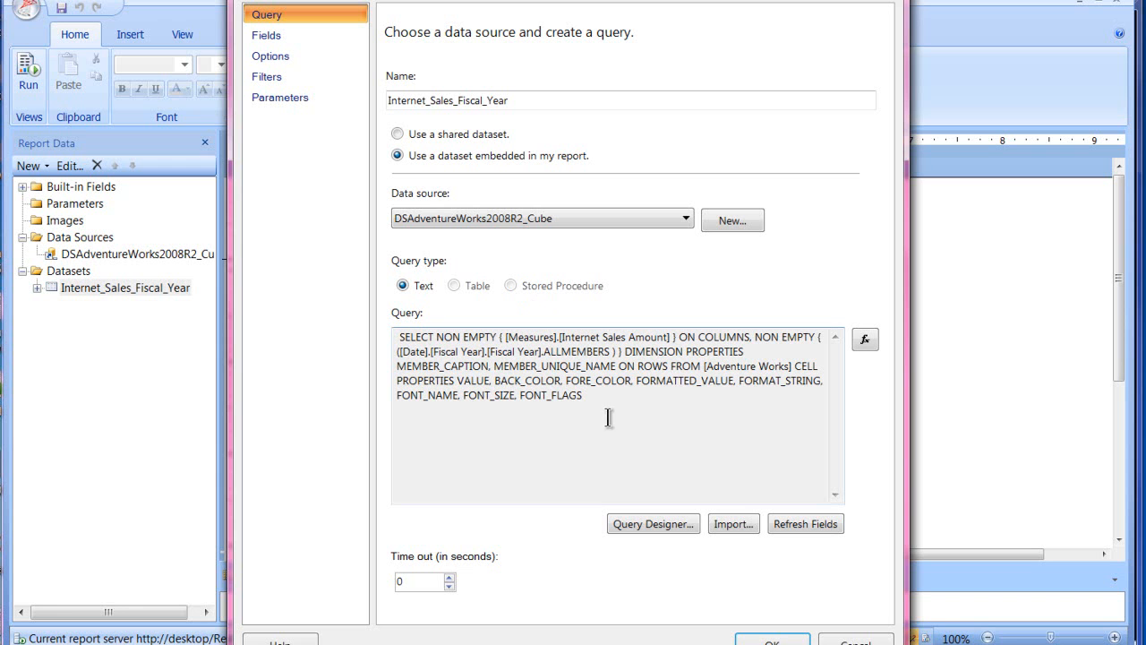
- View the dataset's query in the Query Designer as the current Windows user, cancel out, and examine the MDX query text
{"action": "left_click", "coordinate": [674, 523]}
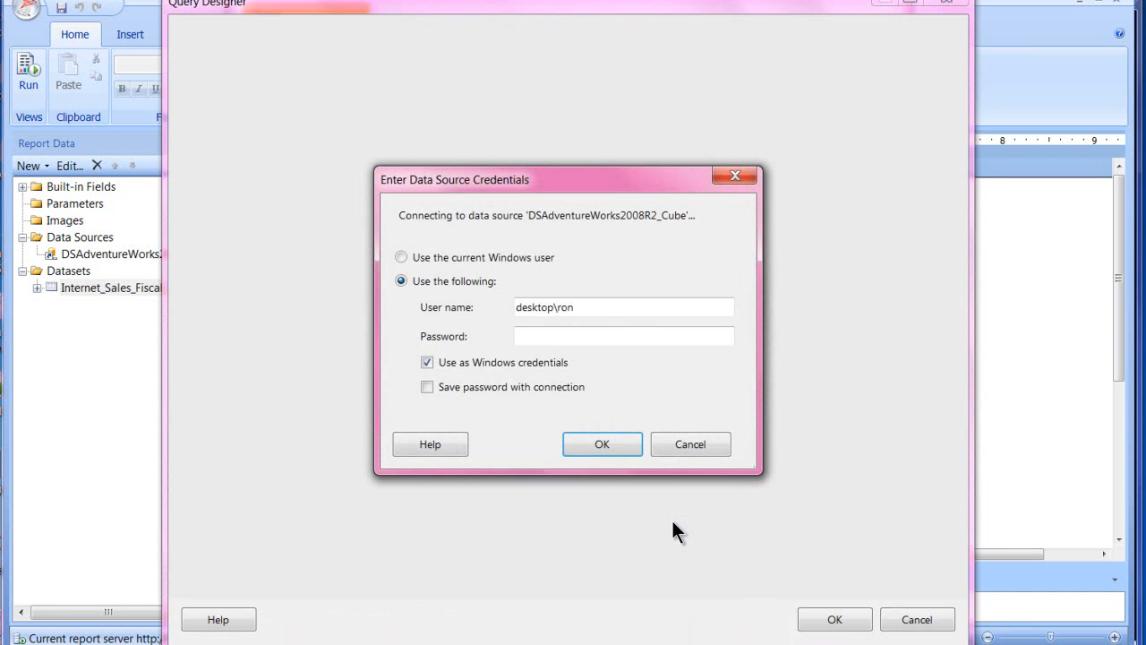
{"action": "left_click", "coordinate": [421, 257]}
{"action": "left_click", "coordinate": [582, 442]}
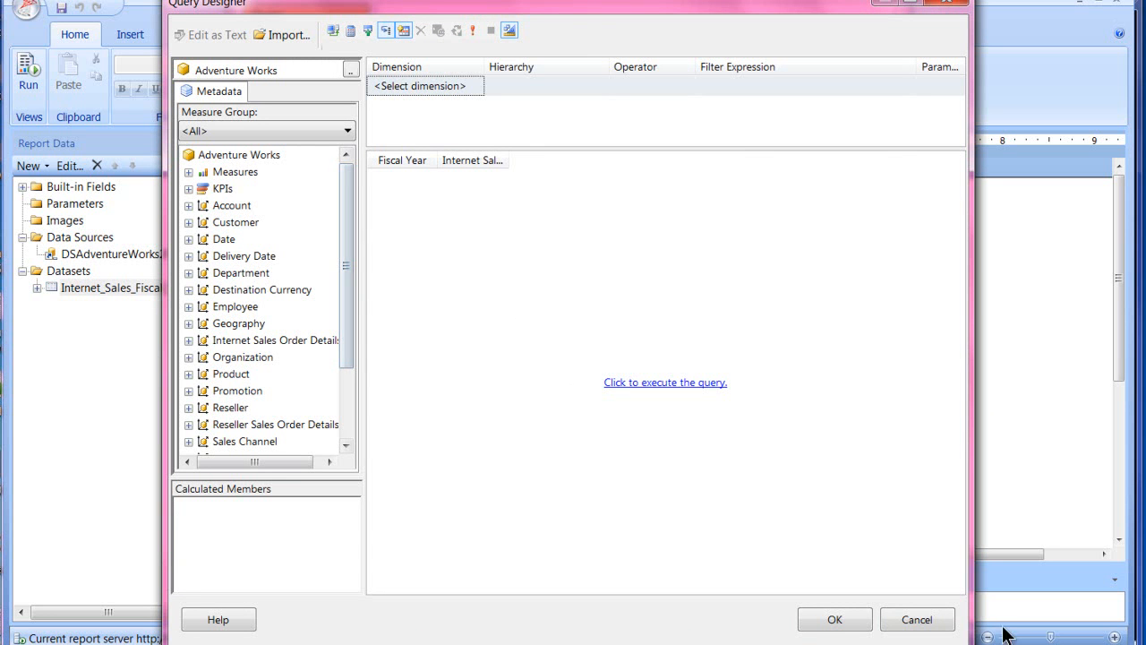
{"action": "left_click", "coordinate": [915, 620]}
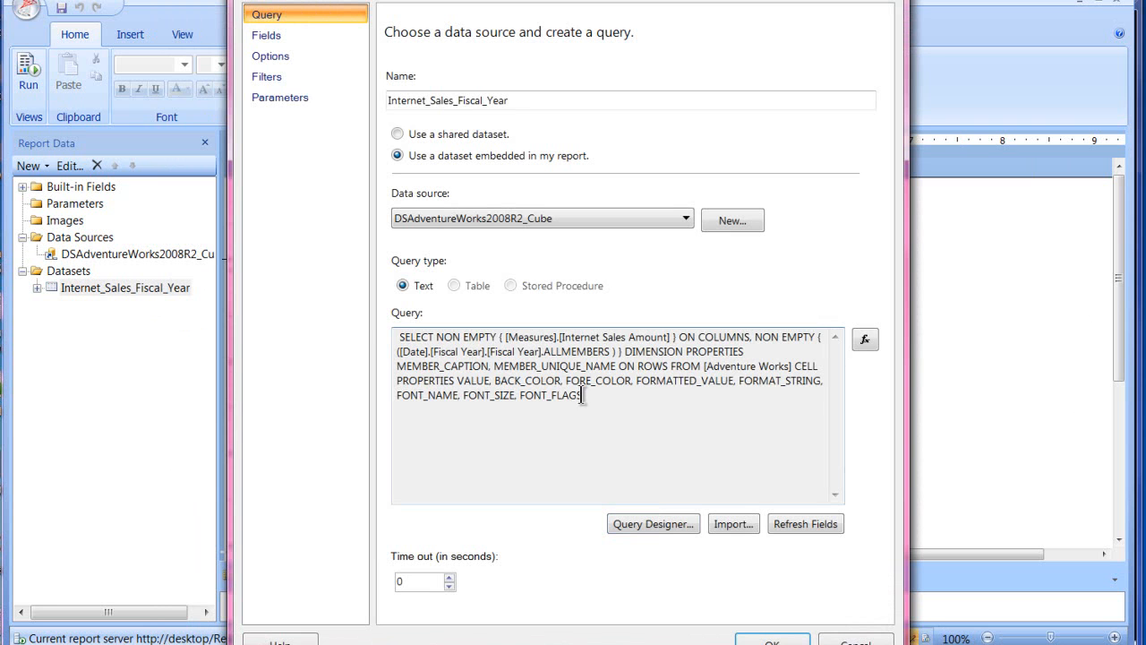
{"action": "left_click_drag", "start_coordinate": [607, 405], "coordinate": [399, 333]}
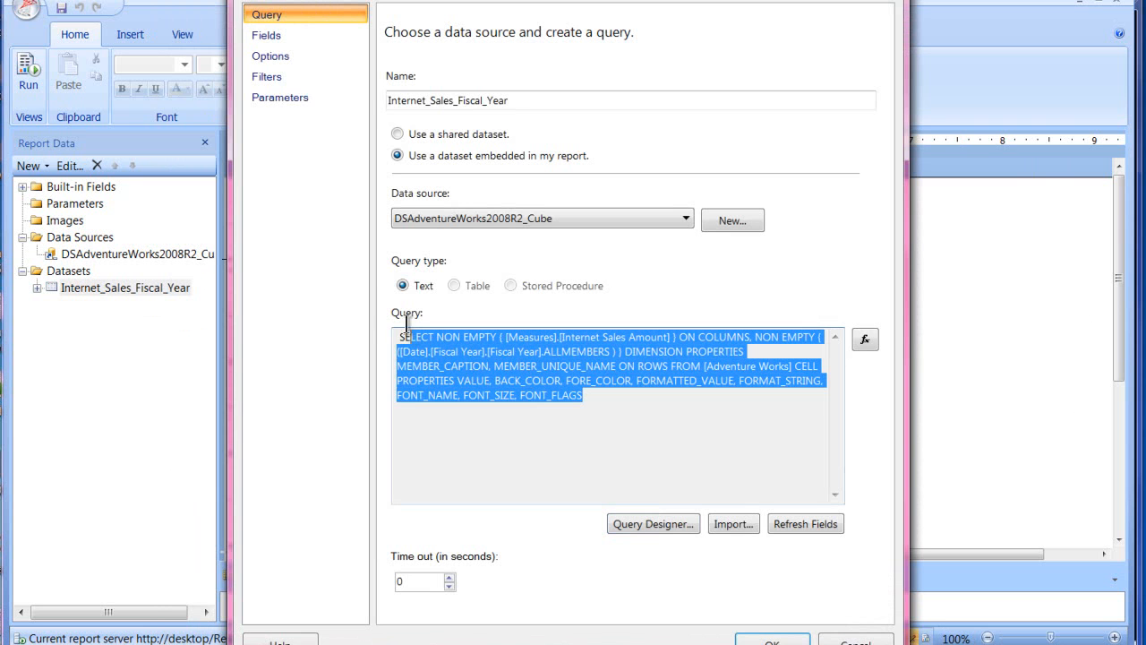
{"action": "left_click", "coordinate": [634, 442]}
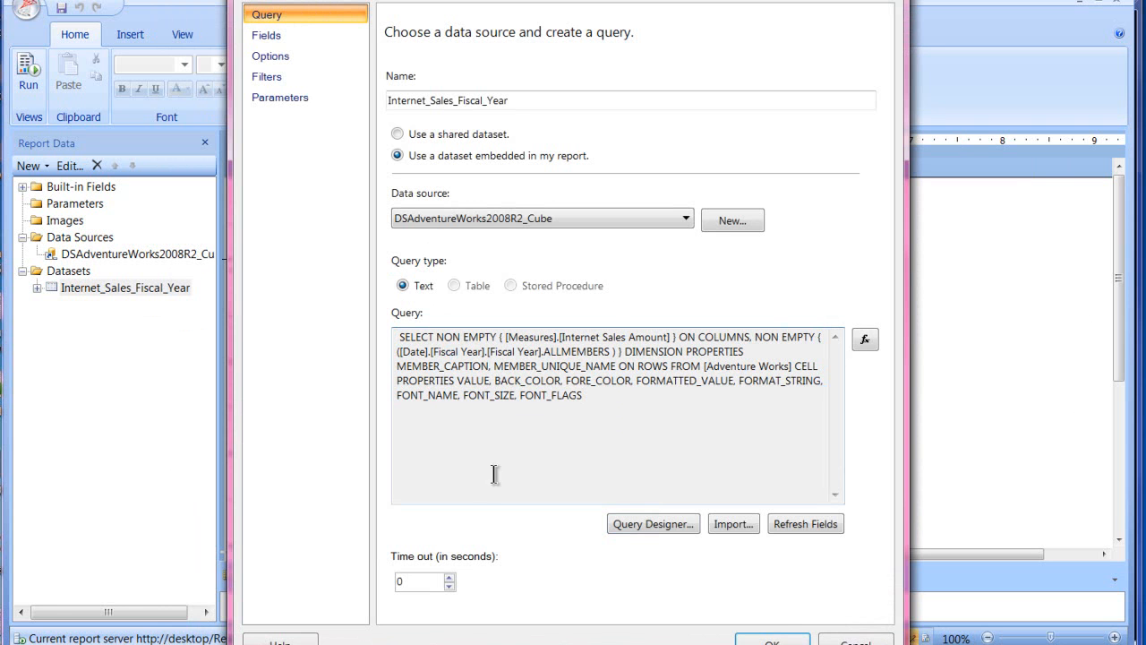
- Switch to SQL Server Management Studio and open the query file Time_Series.mdx from the SQL Scripts folder
{"action": "left_click", "coordinate": [203, 643]}
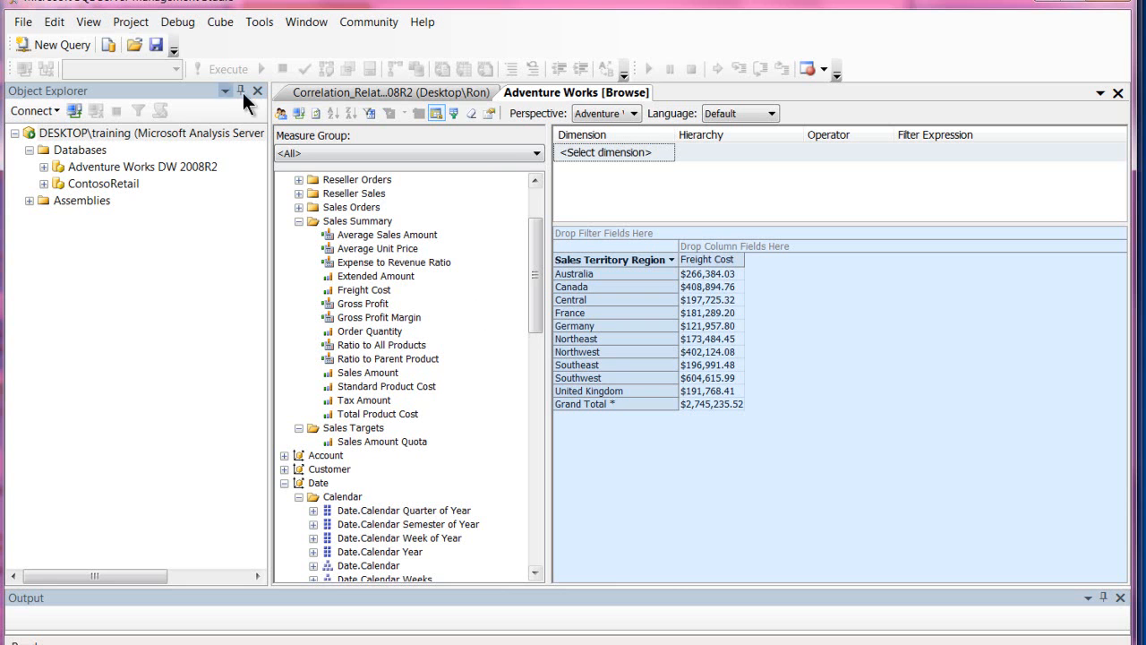
{"action": "left_click", "coordinate": [23, 27]}
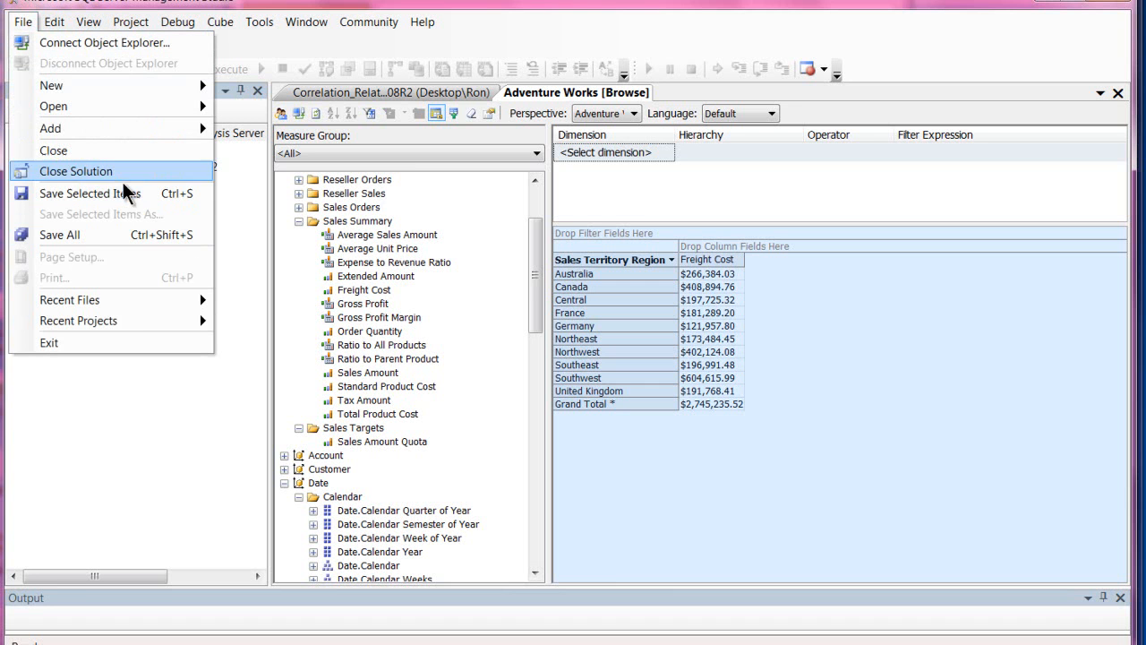
{"action": "mouse_move", "coordinate": [106, 114]}
{"action": "left_click", "coordinate": [292, 128]}
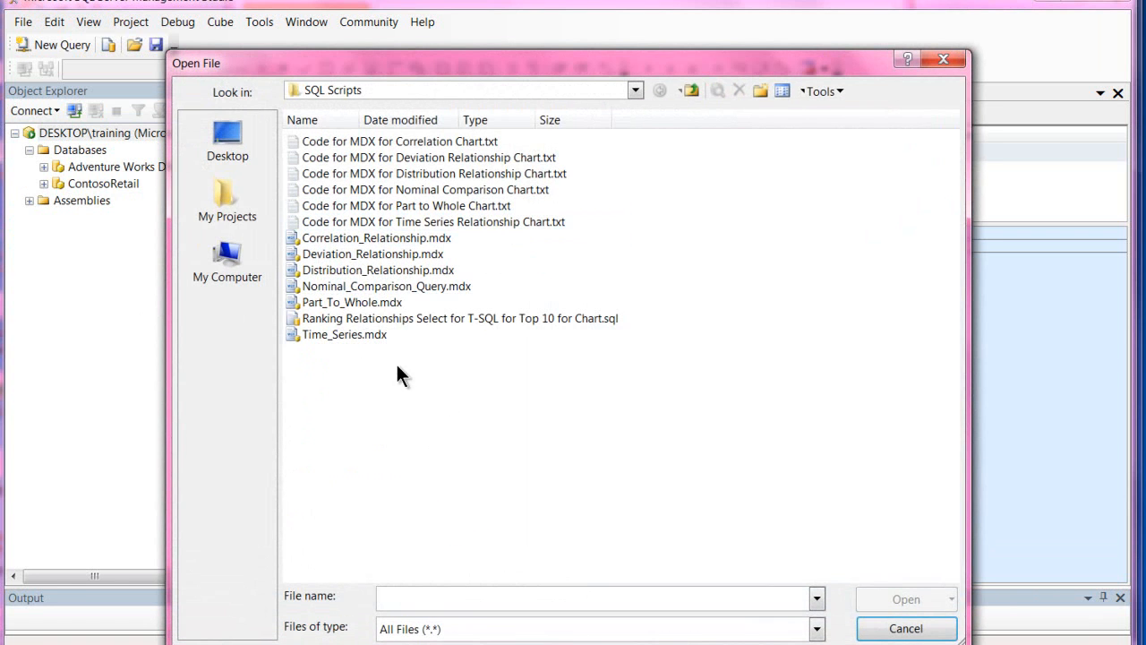
{"action": "double_click", "coordinate": [338, 334]}
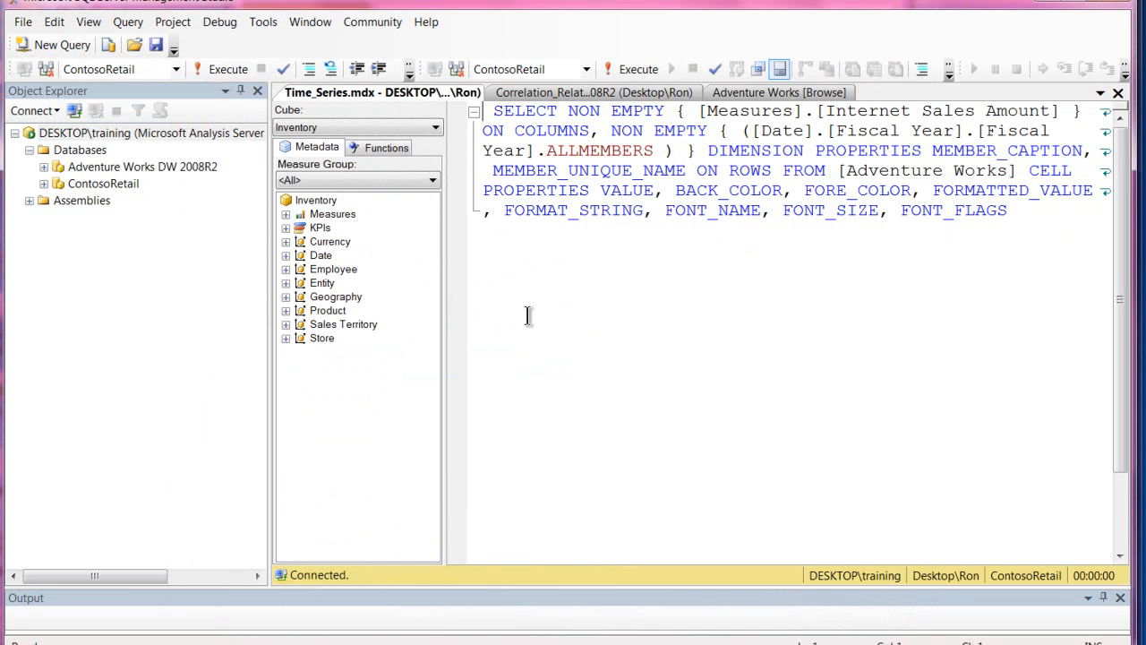
- Set the query's database to Adventure Works DW 2008R2 and execute the Time_Series MDX query
{"action": "left_click", "coordinate": [214, 69]}
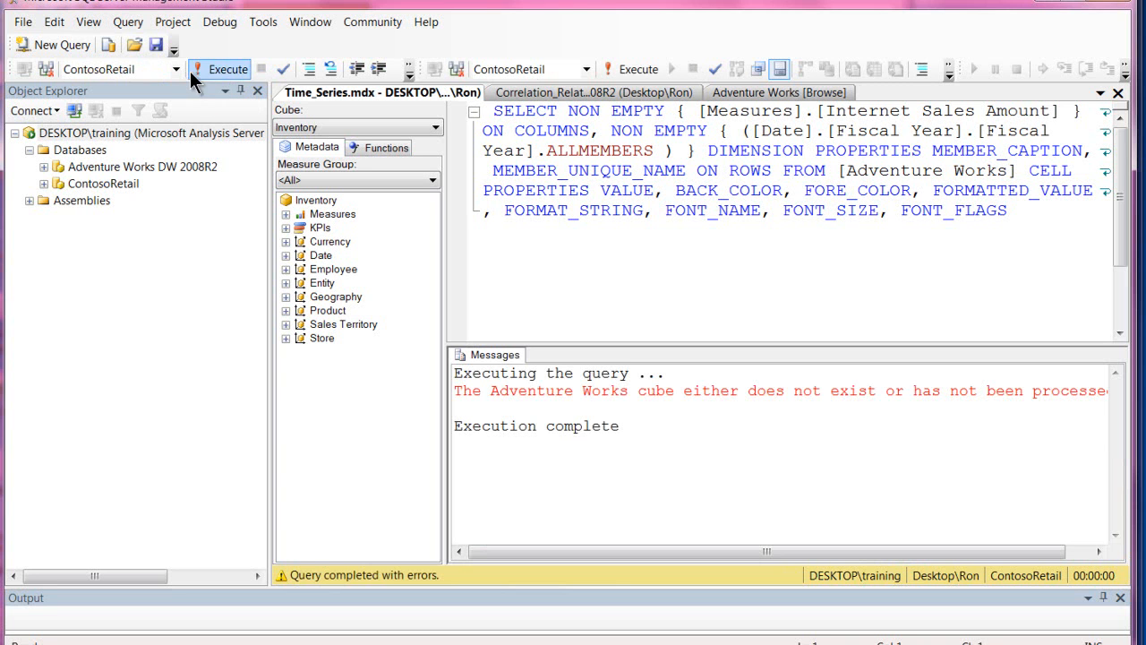
{"action": "left_click", "coordinate": [176, 68]}
{"action": "left_click", "coordinate": [179, 88]}
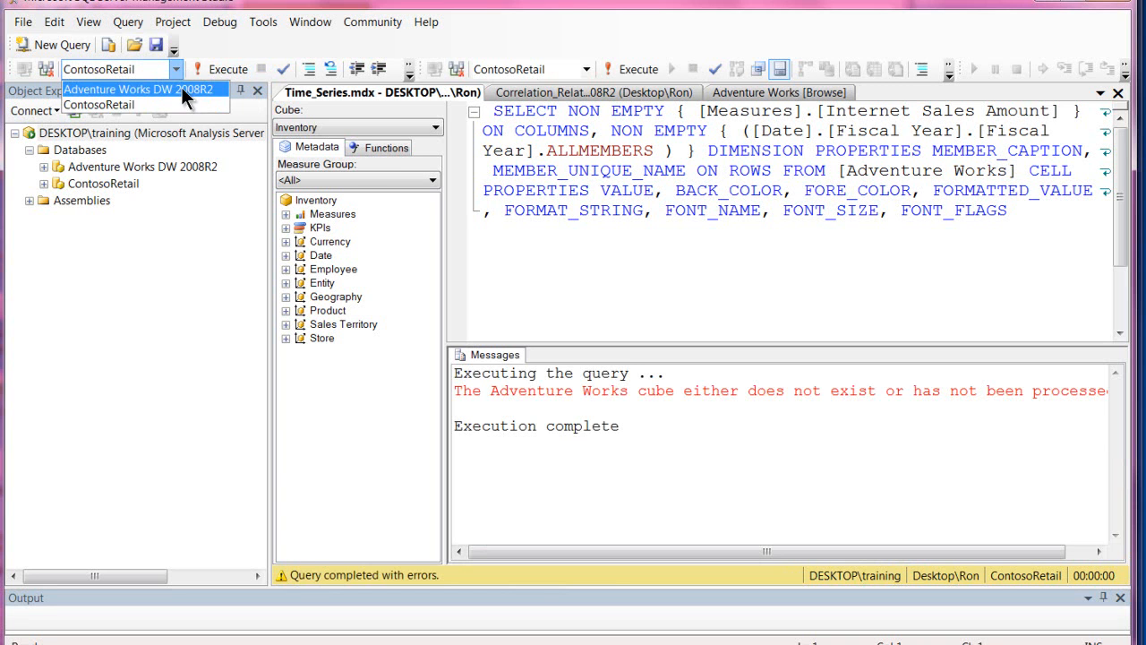
{"action": "left_click", "coordinate": [235, 71]}
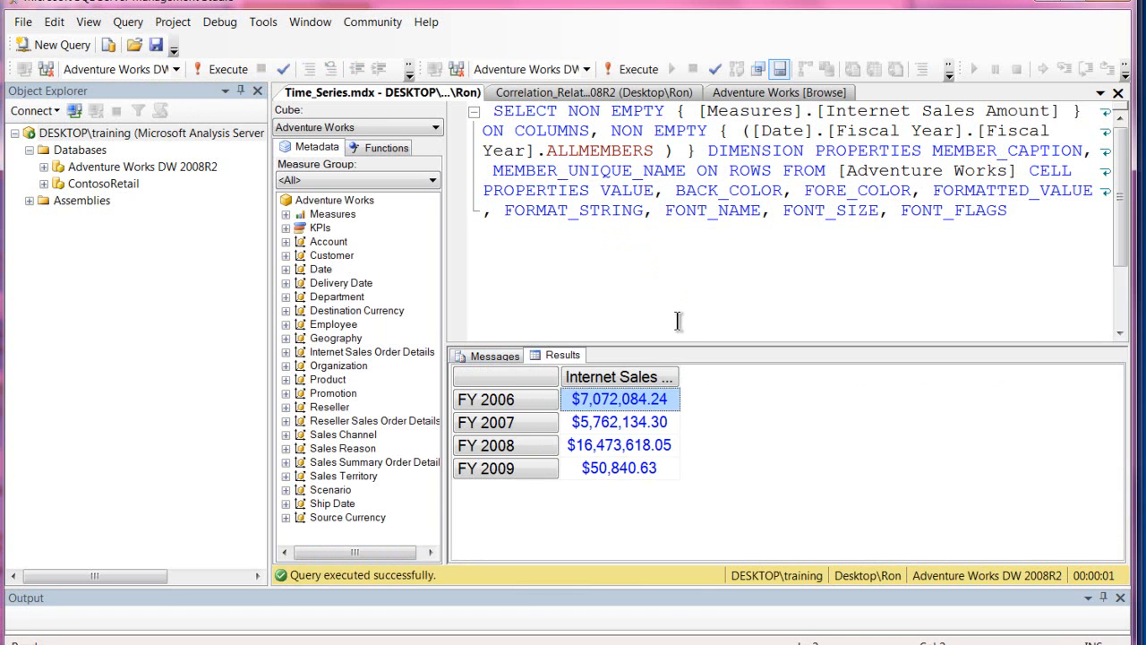
- Look at the Adventure Works cube browser, switch back to Report Builder, and cancel the dataset properties
{"action": "left_click", "coordinate": [747, 92]}
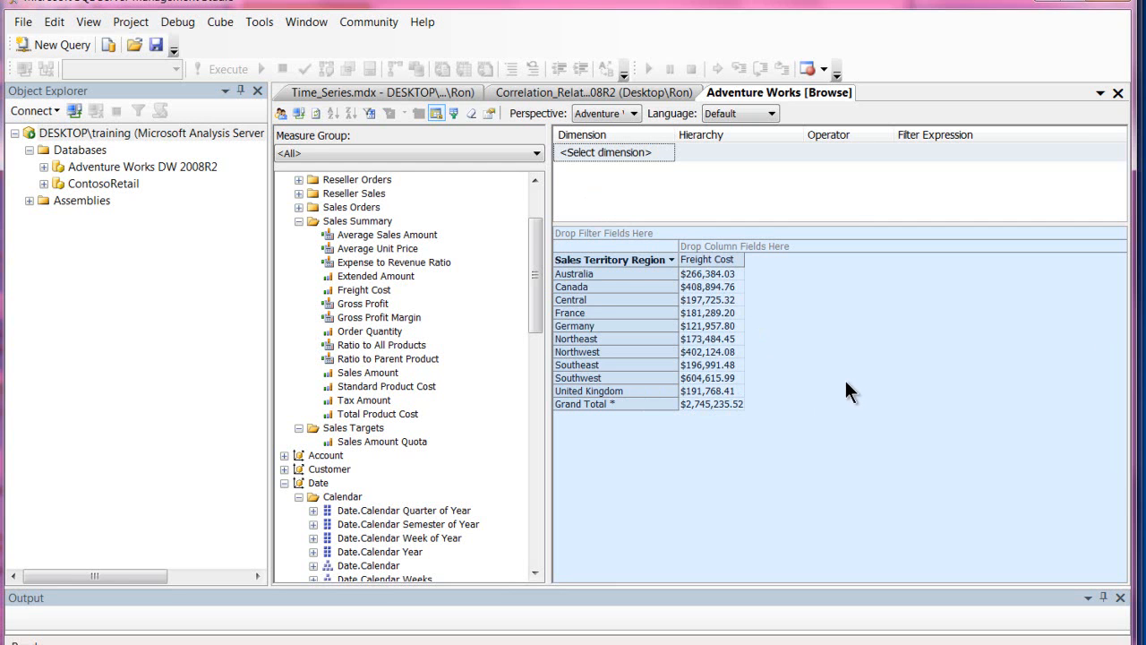
{"action": "left_click", "coordinate": [1044, 1]}
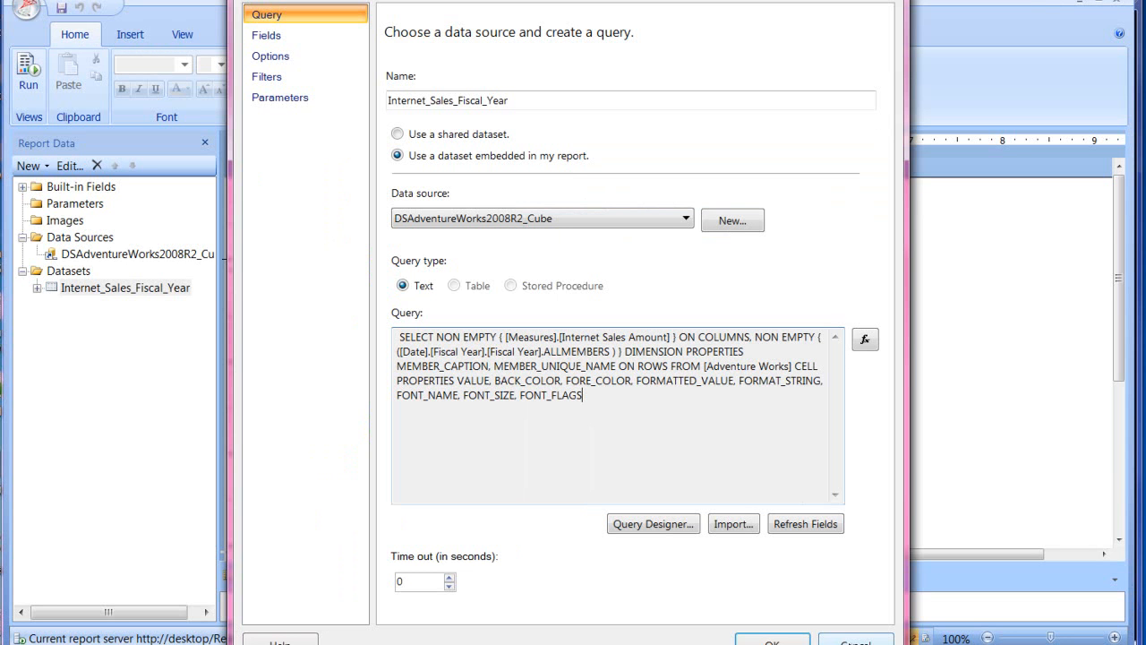
{"action": "left_click", "coordinate": [851, 641]}
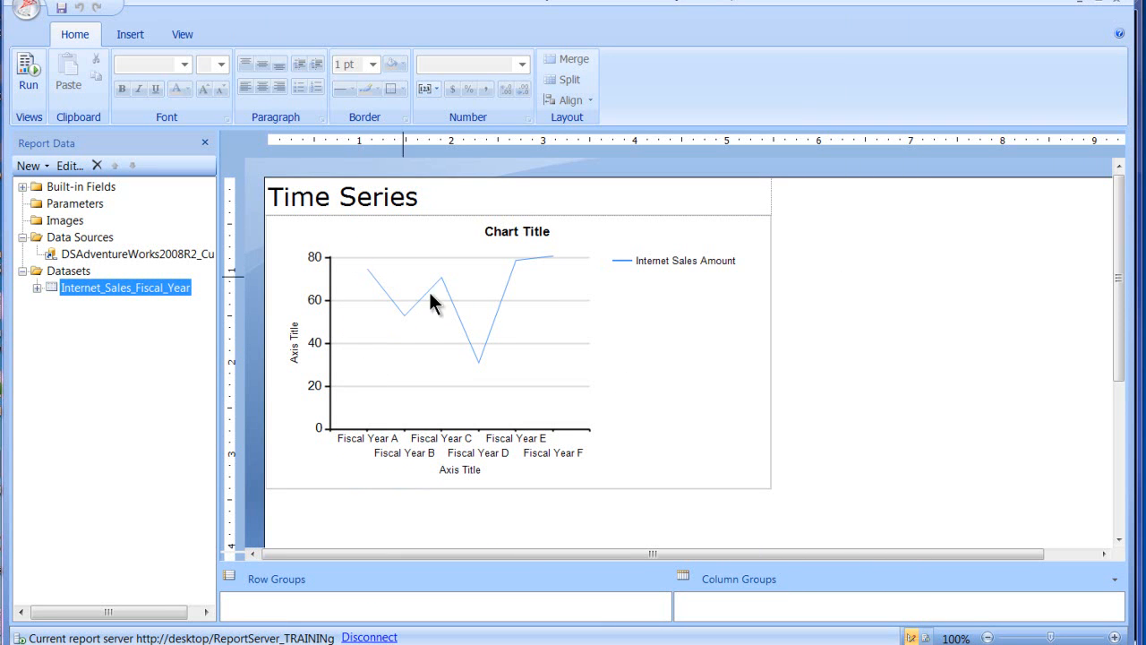
- Show the fields of the Internet_Sales_Fiscal_Year dataset and the line chart's value and category assignments
{"action": "left_click", "coordinate": [36, 287]}
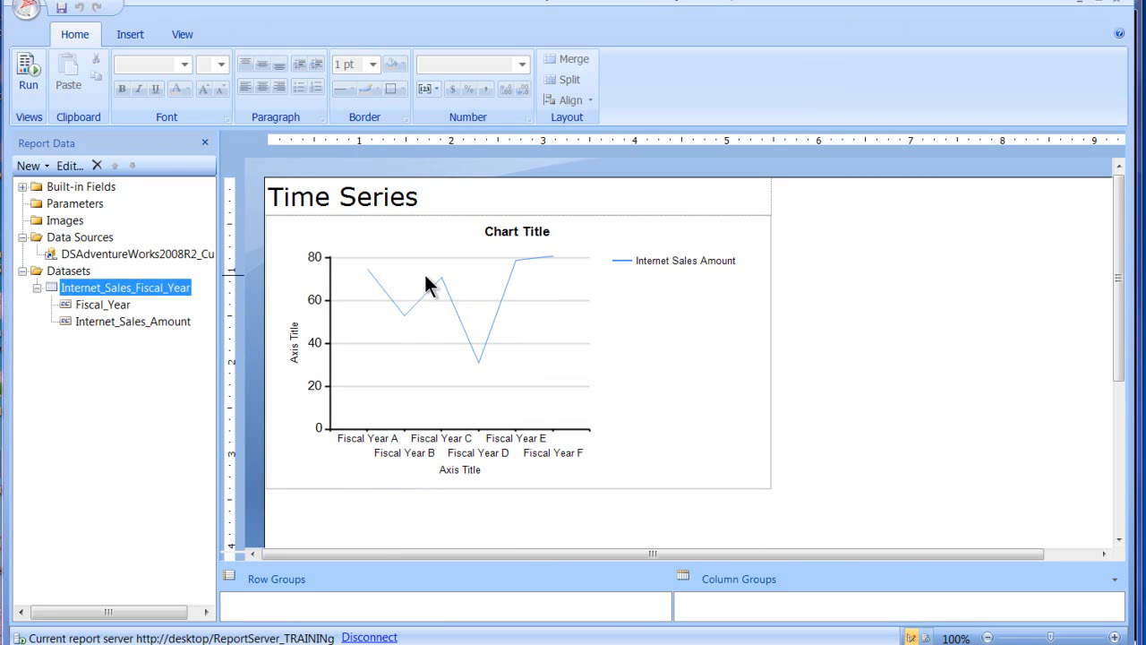
{"action": "left_click", "coordinate": [429, 286]}
{"action": "left_click", "coordinate": [424, 332]}
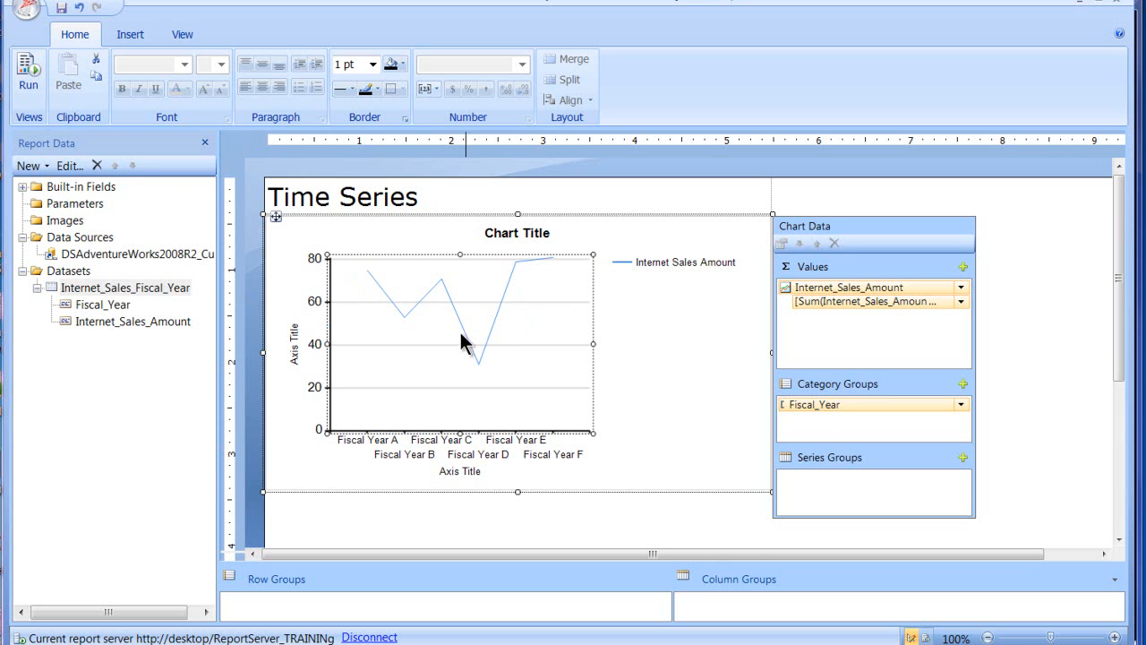
- Preview the Time Series report and compare its line chart with the Choosing A Chart Type slide in PowerPoint
{"action": "left_click", "coordinate": [31, 83]}
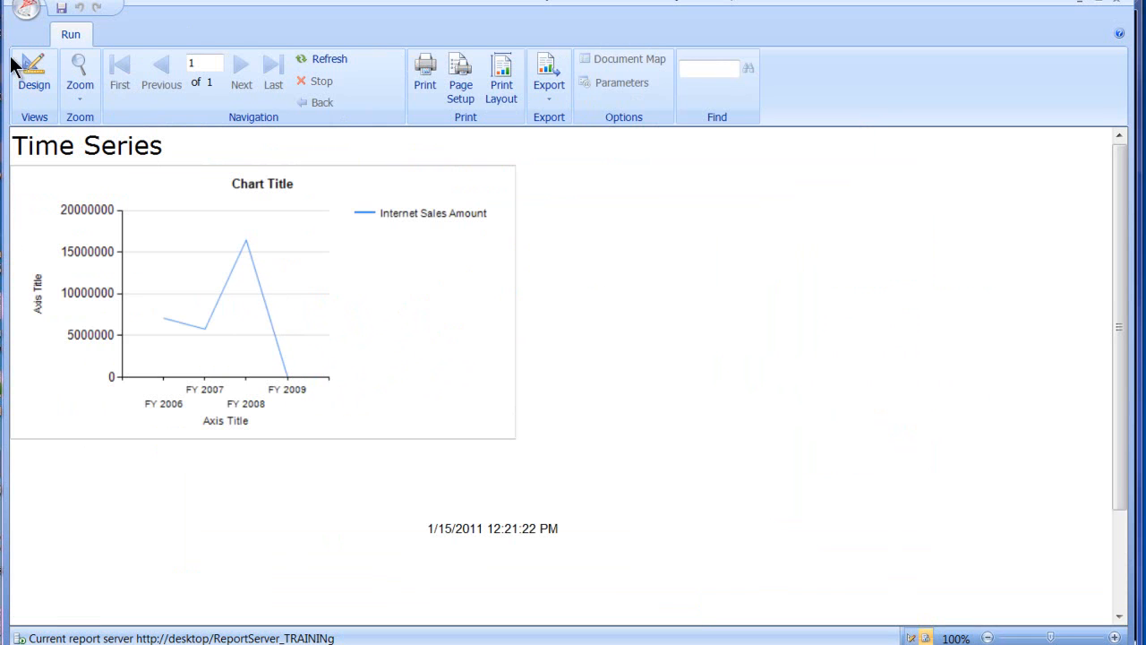
{"action": "left_click", "coordinate": [36, 89]}
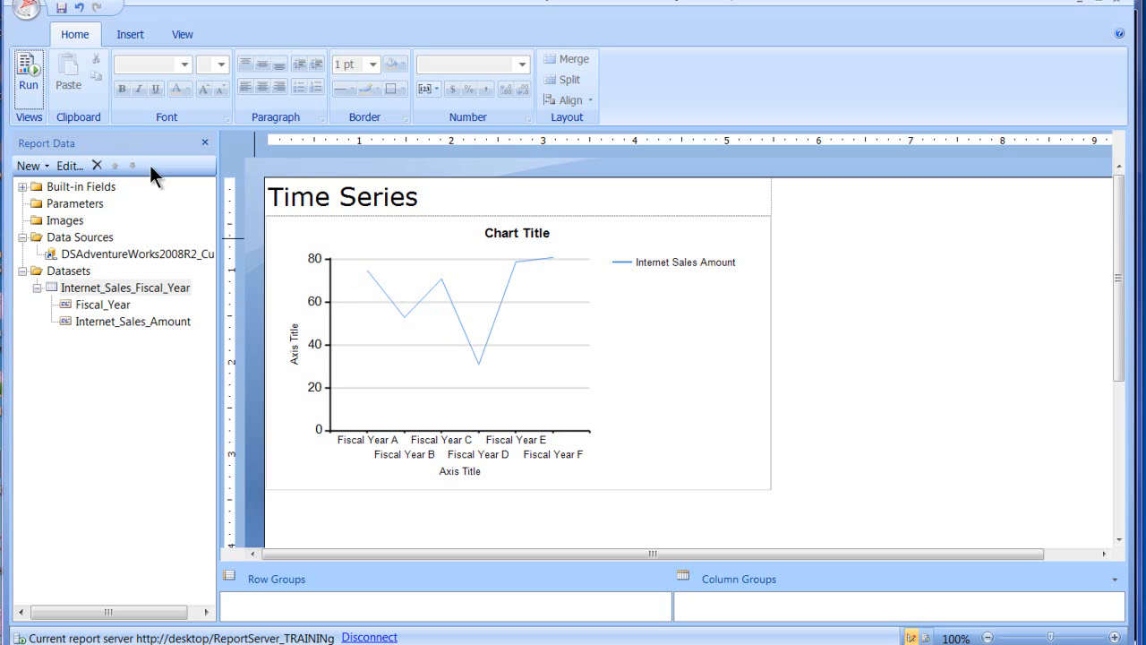
{"action": "left_click", "coordinate": [27, 85]}
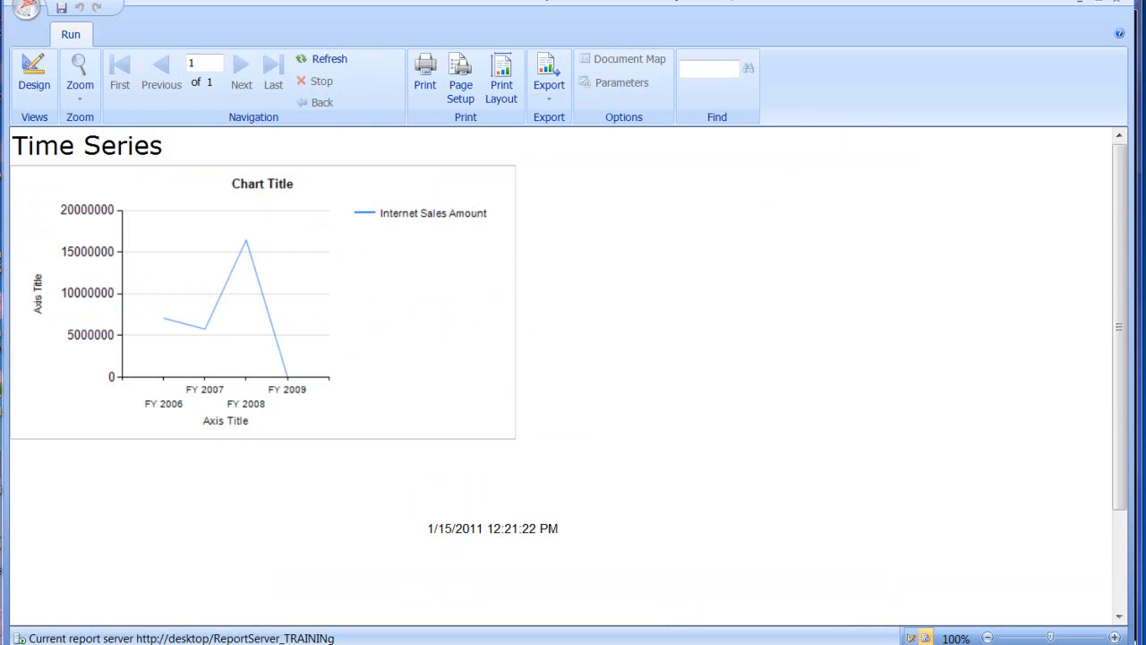
{"action": "key", "text": "alt+Tab"}
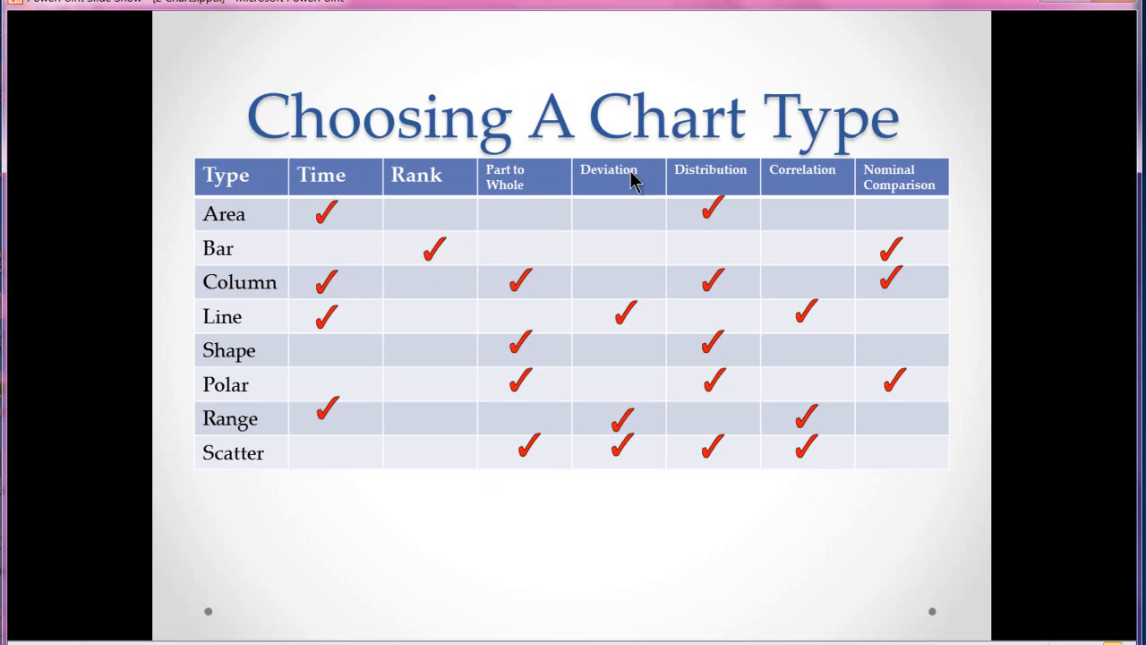
{"action": "key", "text": "alt+Tab"}
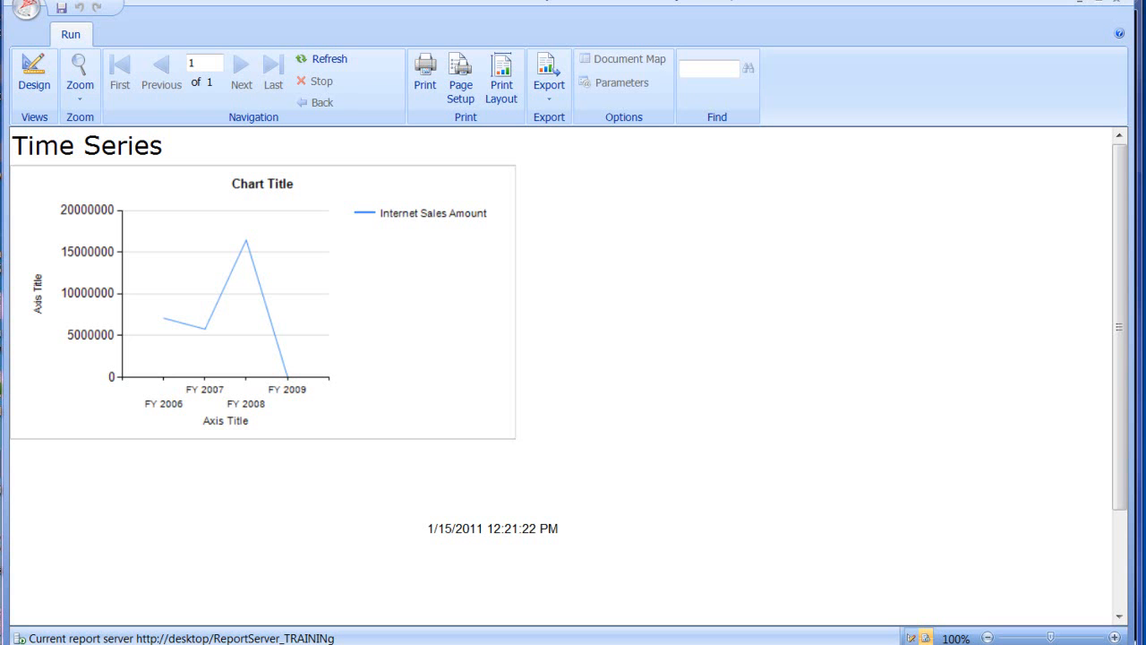
- Return to design view and open the recent report Ranking RelationShip without saving changes to the Time Series report
{"action": "left_click", "coordinate": [34, 80]}
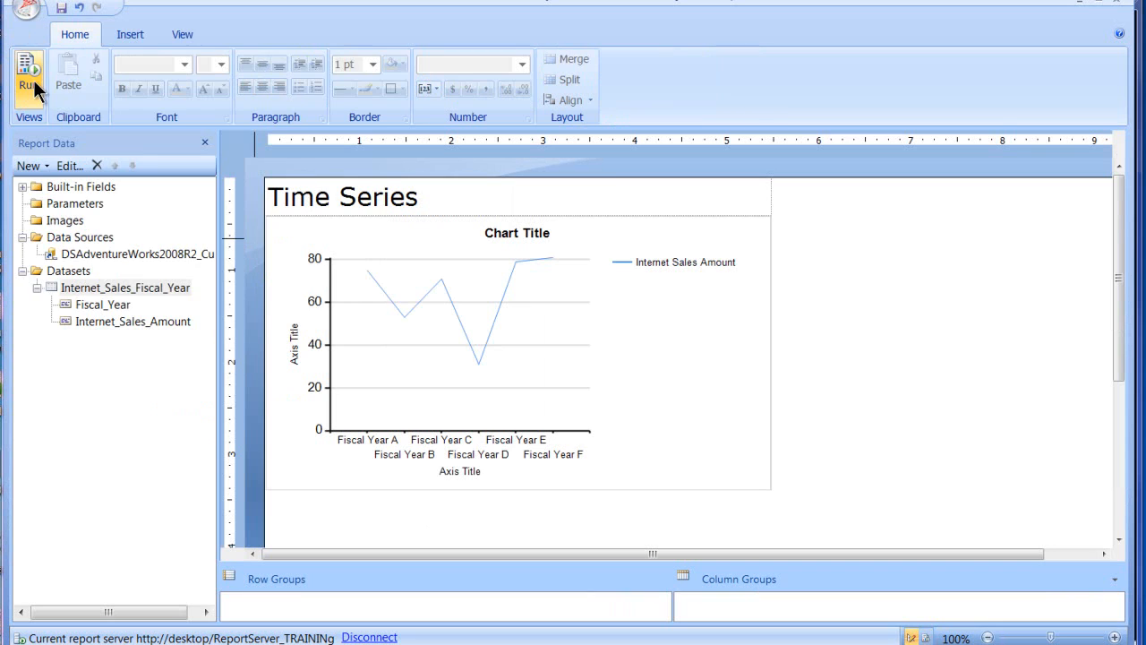
{"action": "left_click", "coordinate": [27, 9]}
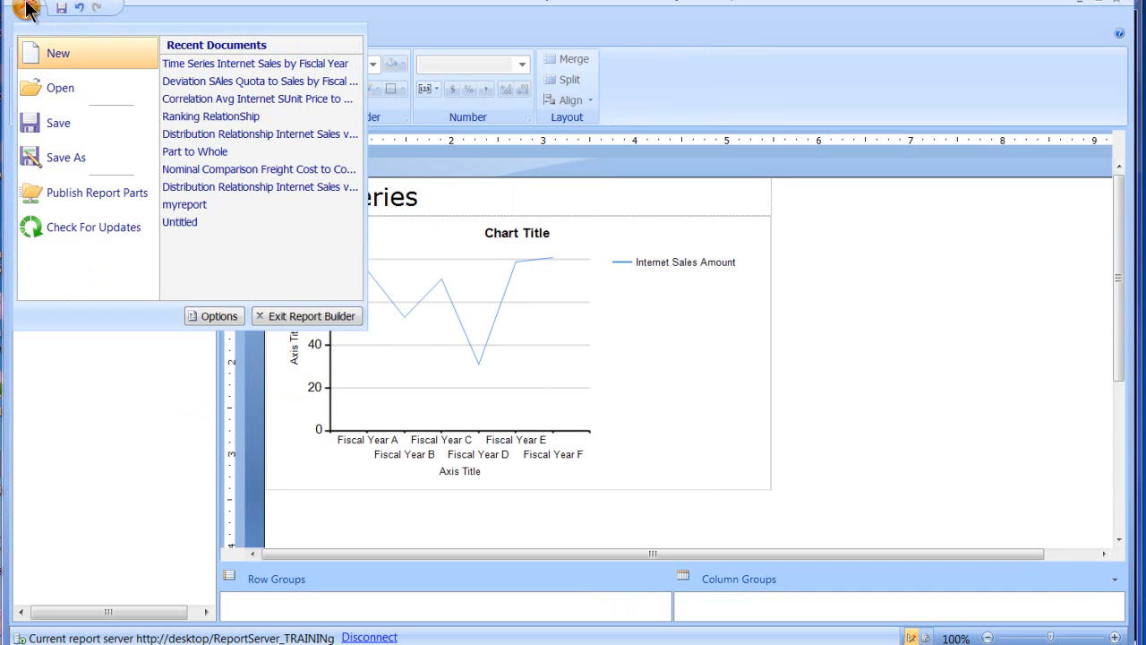
{"action": "left_click", "coordinate": [203, 115]}
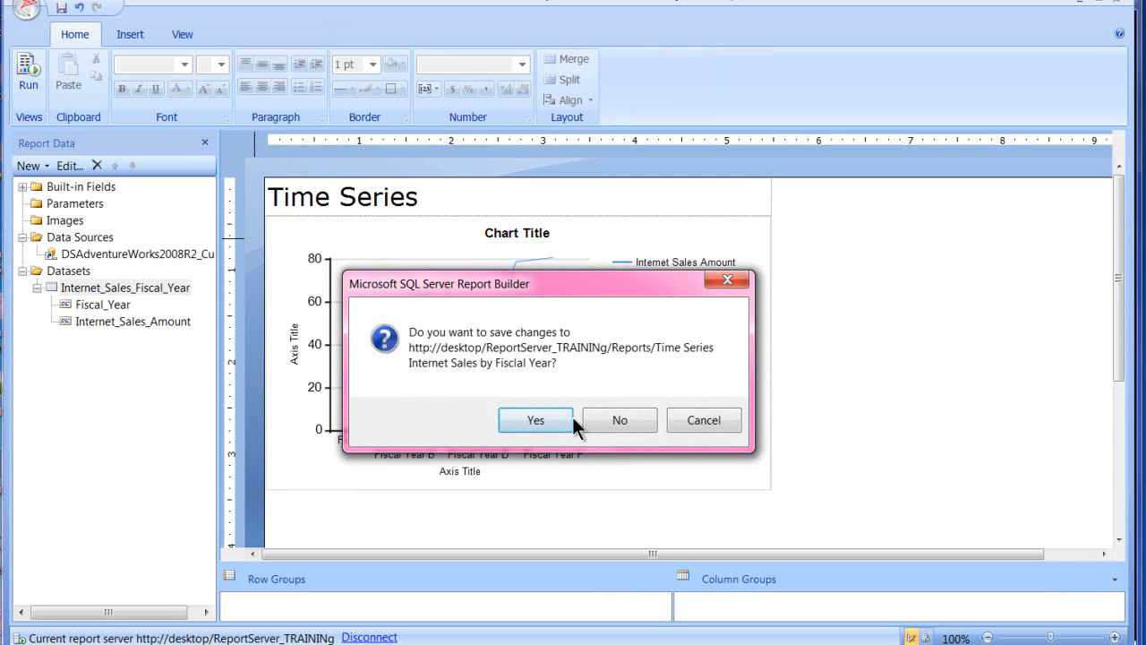
{"action": "left_click", "coordinate": [619, 421]}
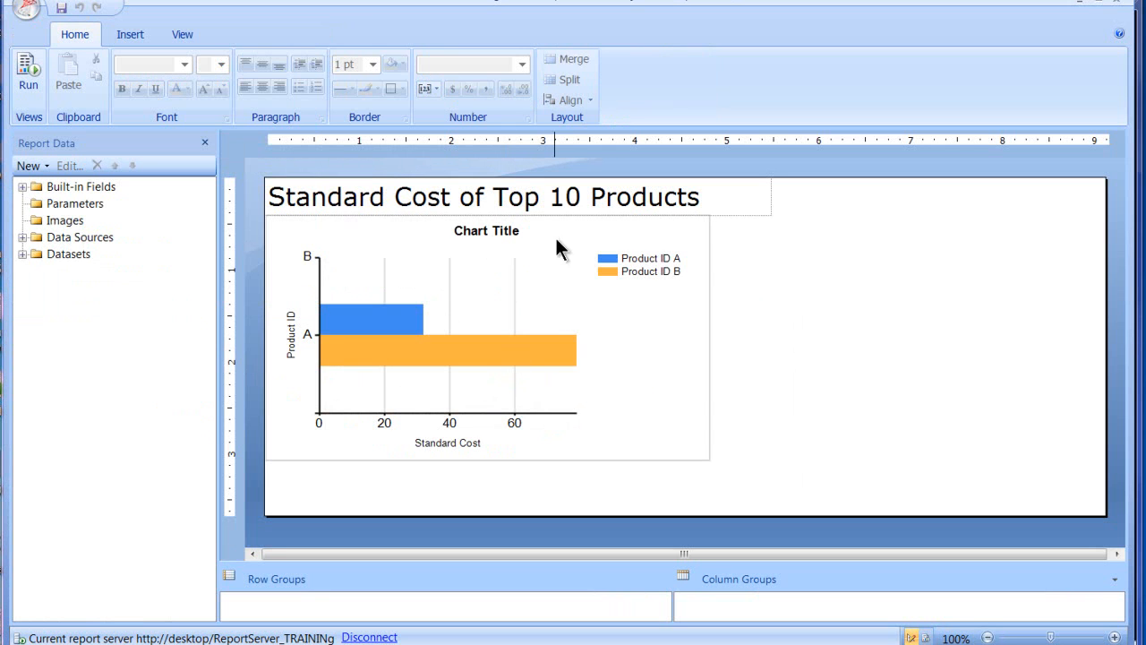
- Expand the report's datasets and data sources, preview the bar chart, and return to design view
{"action": "left_click", "coordinate": [23, 255]}
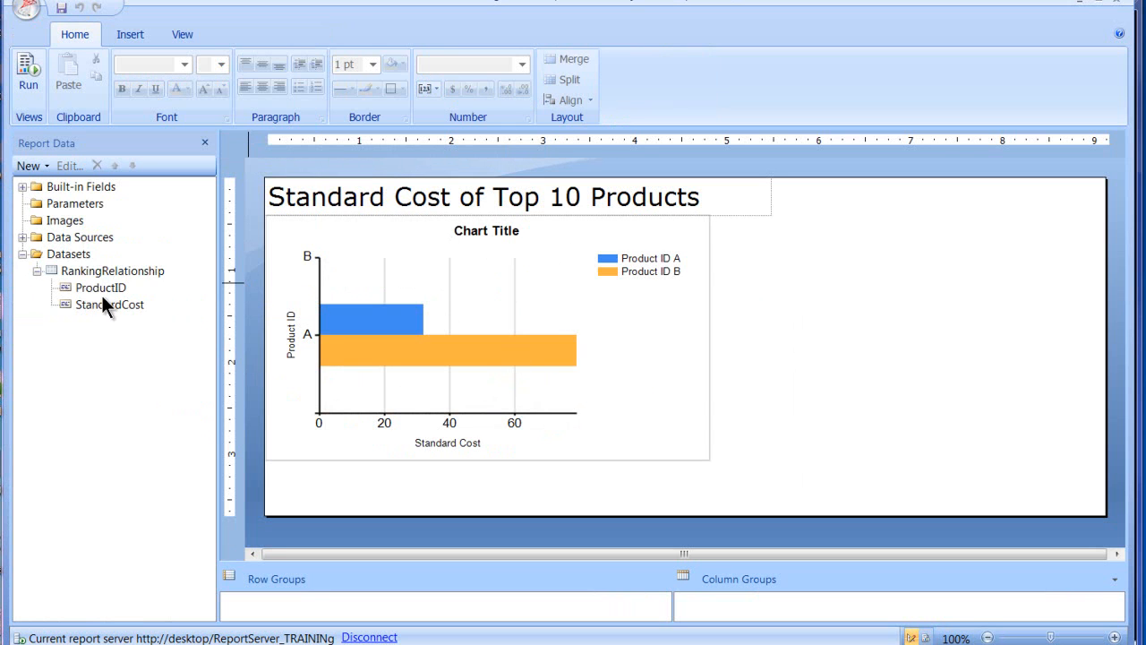
{"action": "left_click", "coordinate": [98, 286]}
{"action": "left_click", "coordinate": [87, 305]}
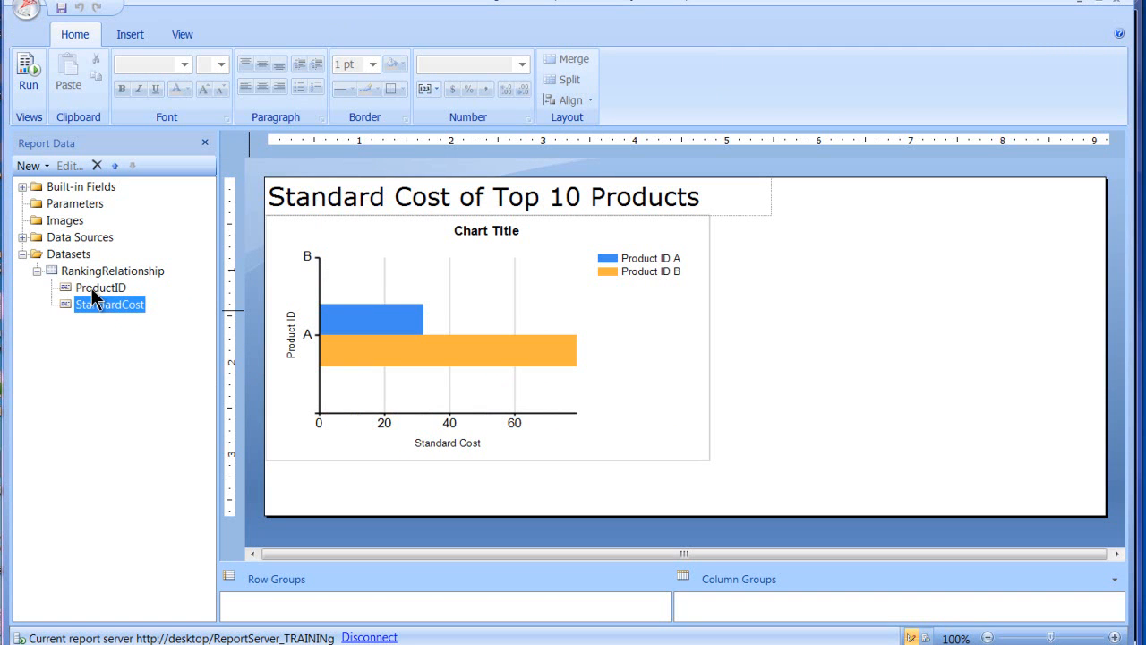
{"action": "left_click", "coordinate": [22, 237]}
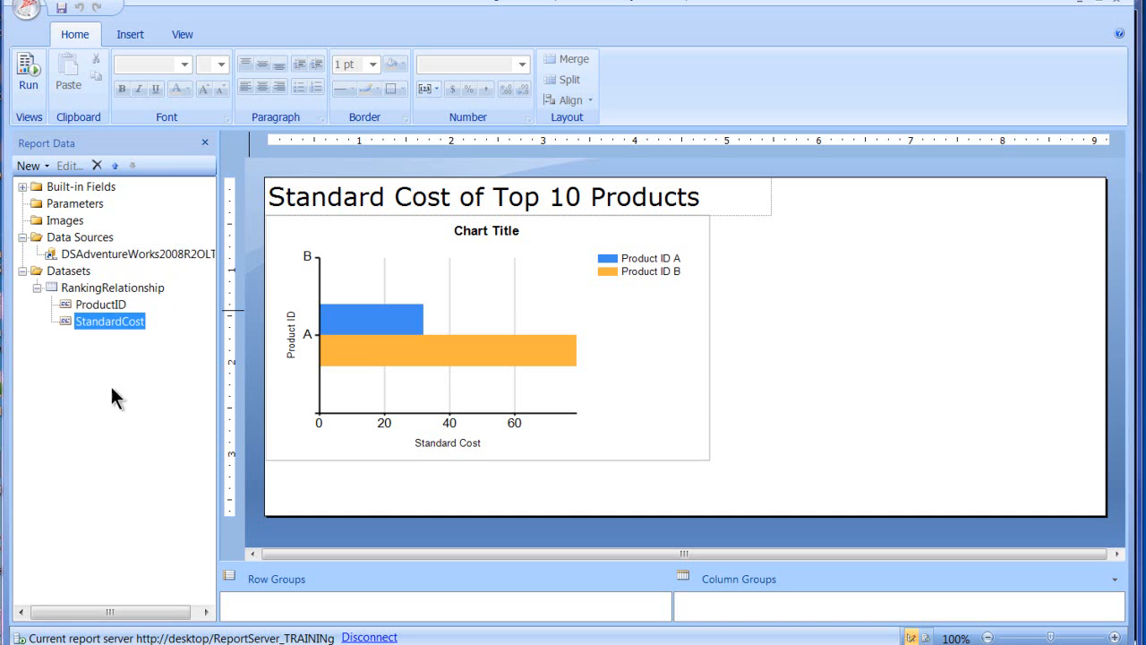
{"action": "left_click", "coordinate": [29, 72]}
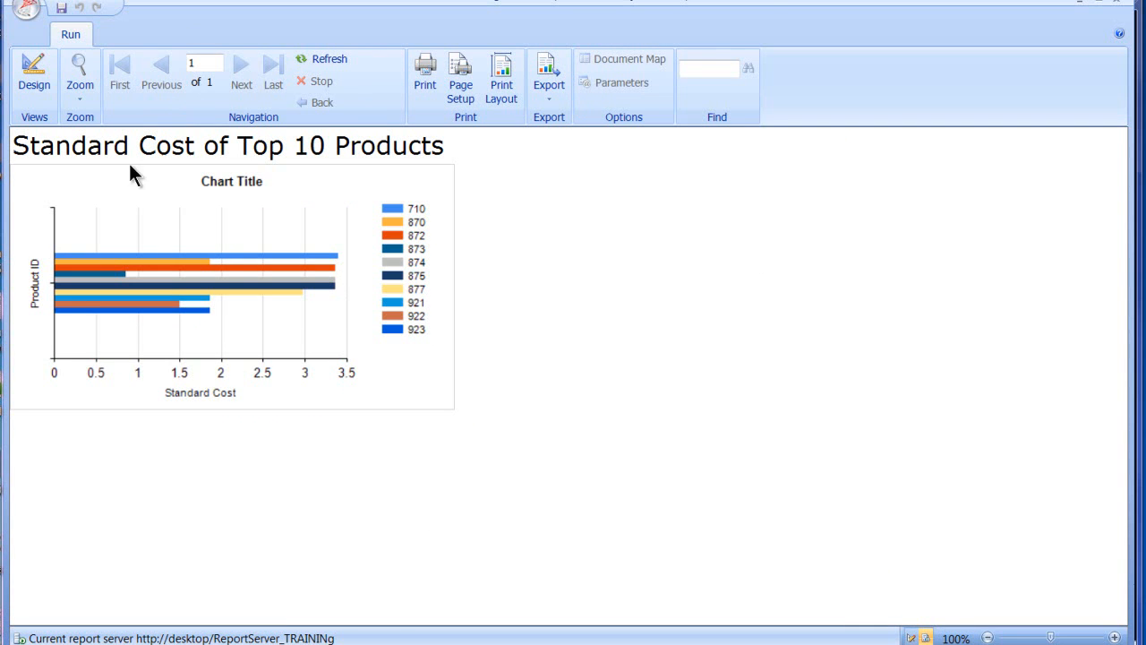
{"action": "left_click", "coordinate": [30, 75]}
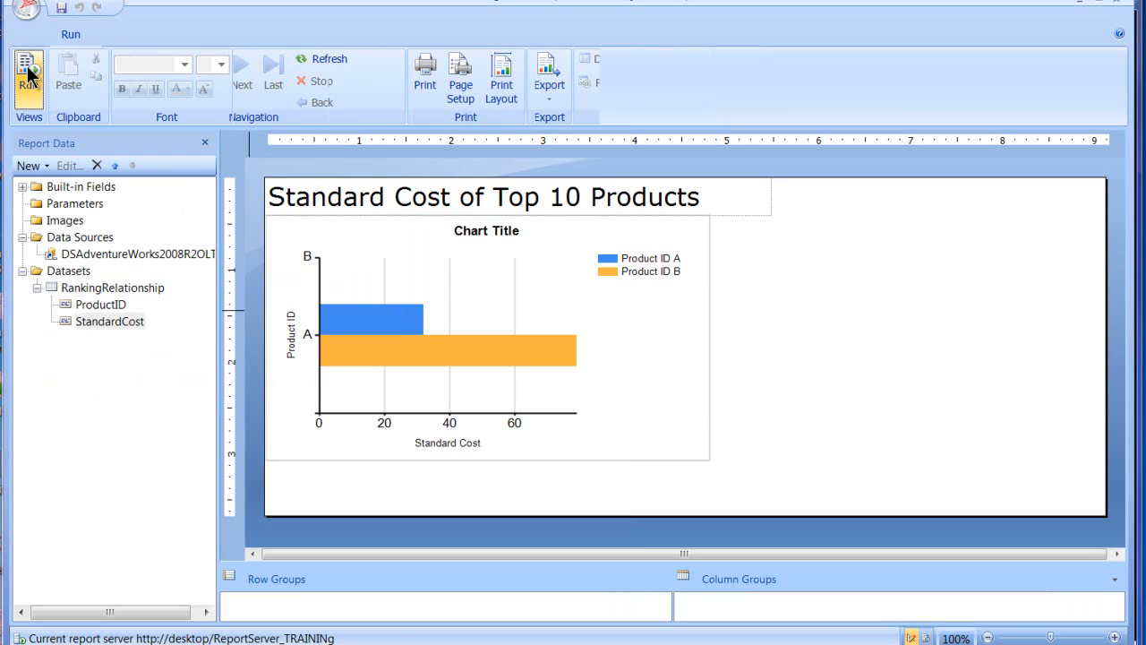
- Change the bar chart to the basic Column type, preview the report, and return to design view
{"action": "left_click", "coordinate": [482, 342]}
{"action": "right_click", "coordinate": [482, 348]}
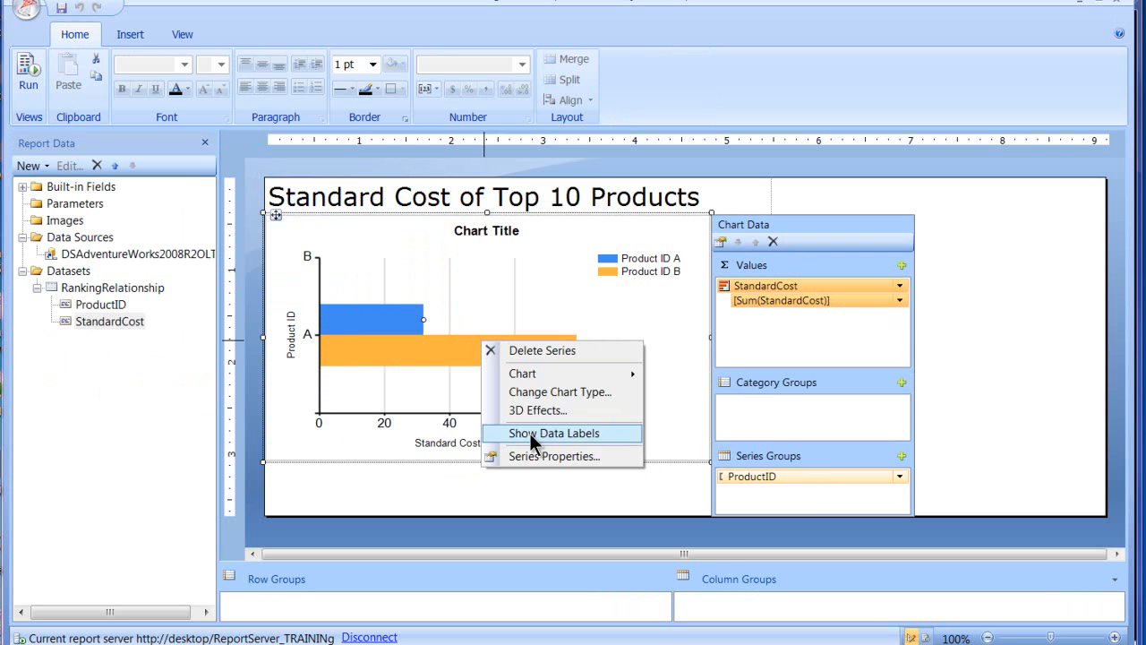
{"action": "left_click", "coordinate": [560, 394]}
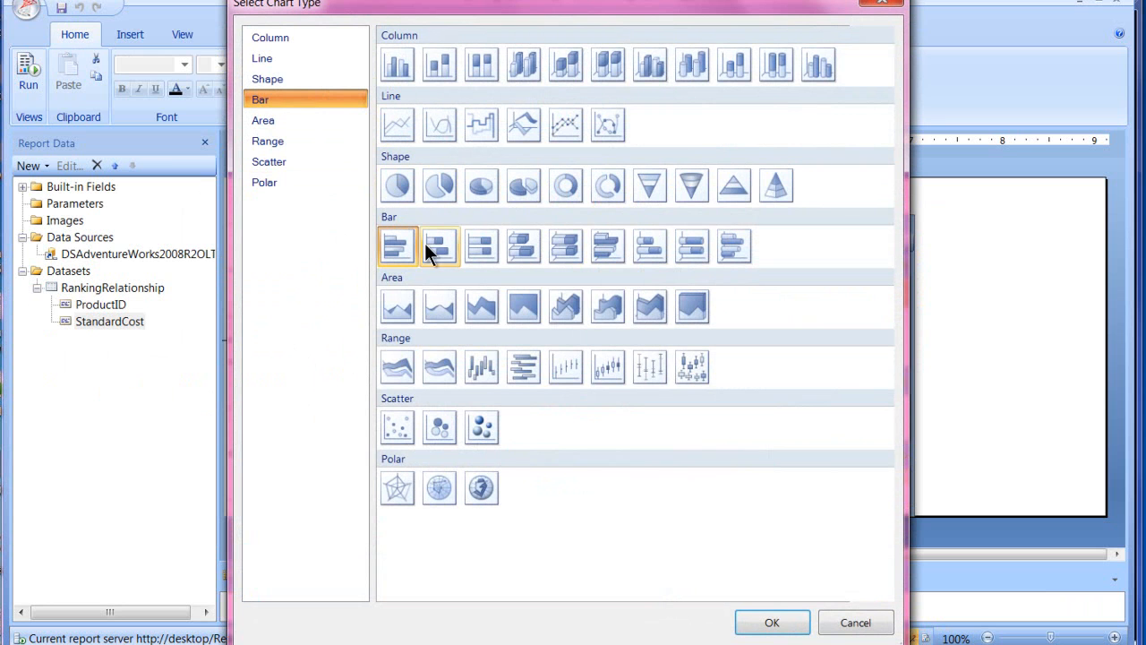
{"action": "double_click", "coordinate": [399, 63]}
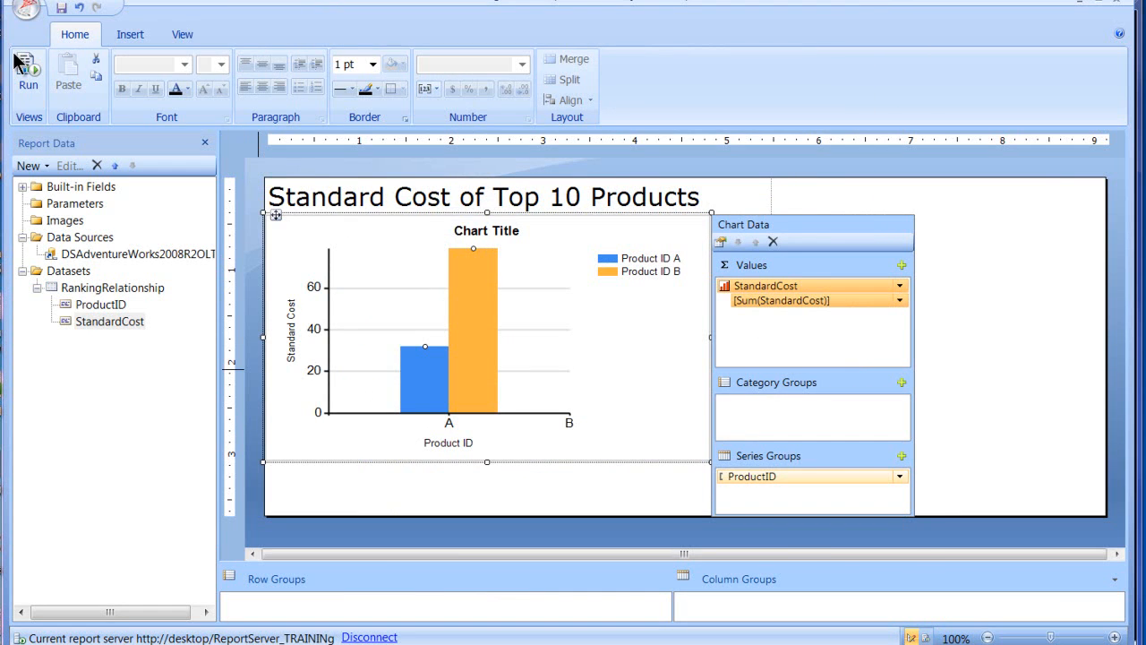
{"action": "left_click", "coordinate": [30, 76]}
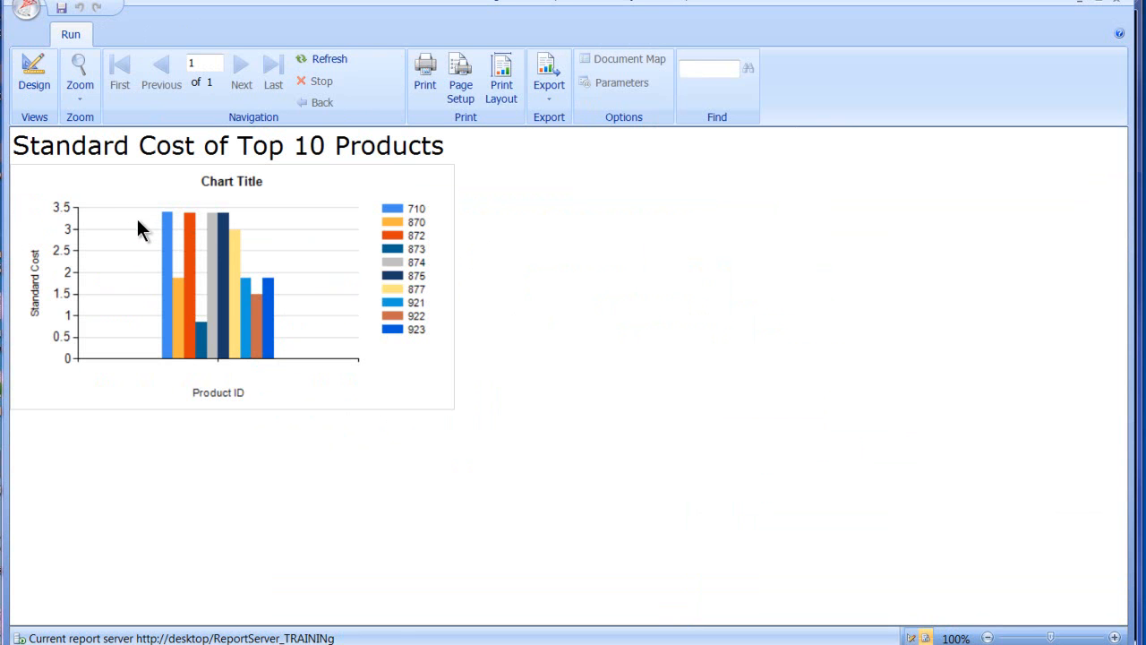
{"action": "left_click", "coordinate": [30, 75]}
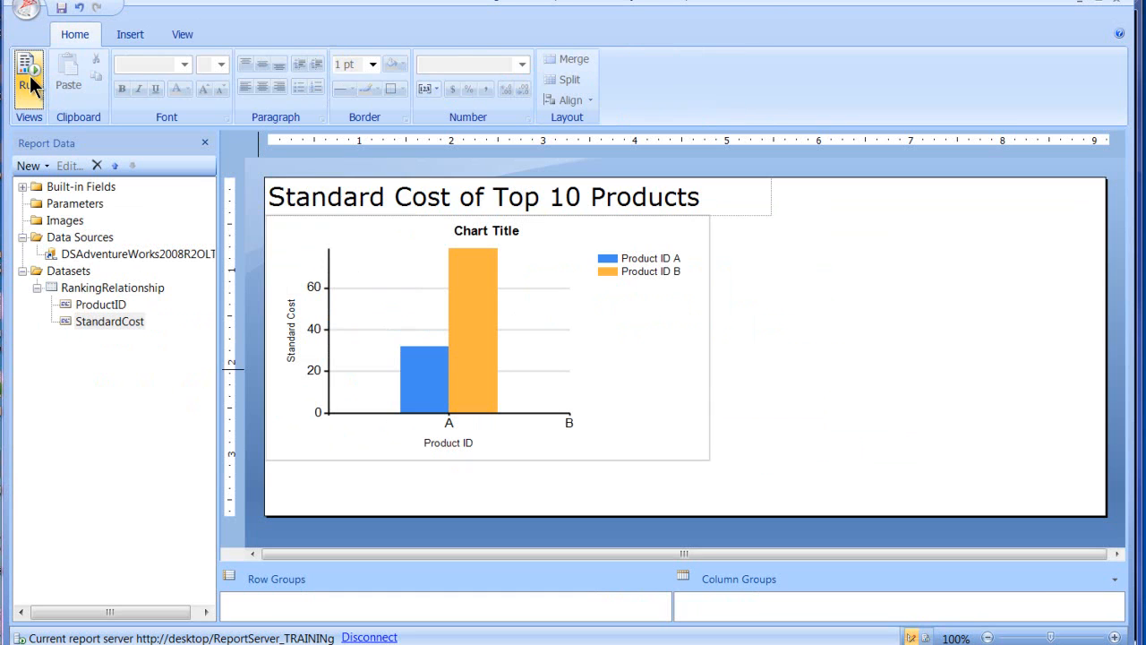
- Change the Standard Cost chart to the basic Pie type and preview the report
{"action": "right_click", "coordinate": [479, 326]}
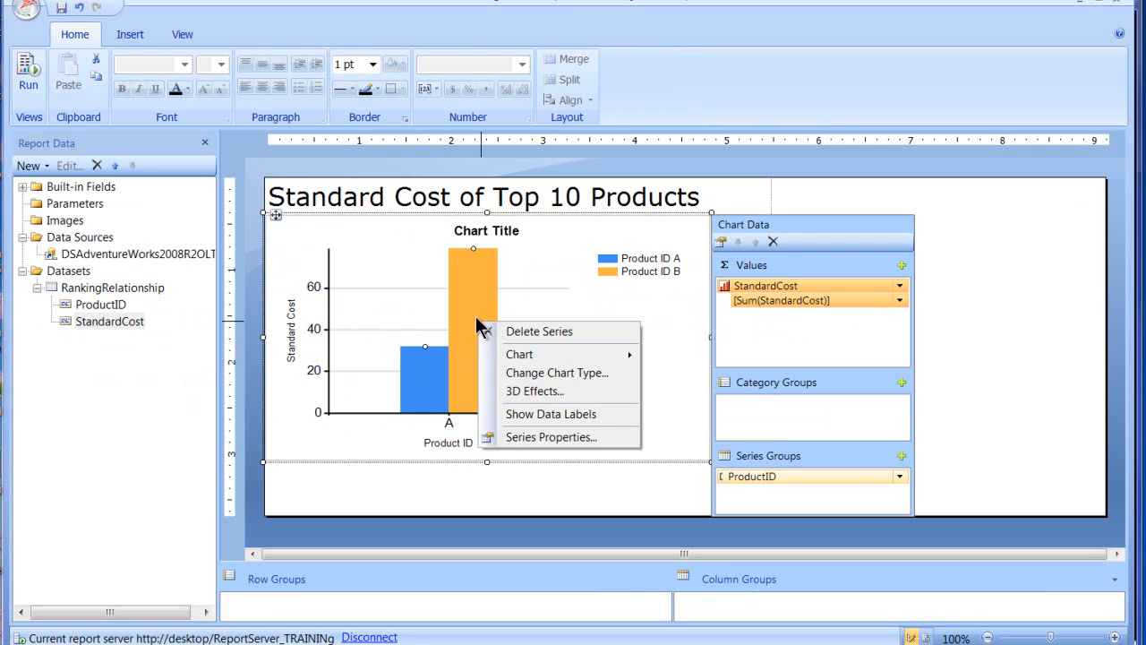
{"action": "left_click", "coordinate": [530, 374]}
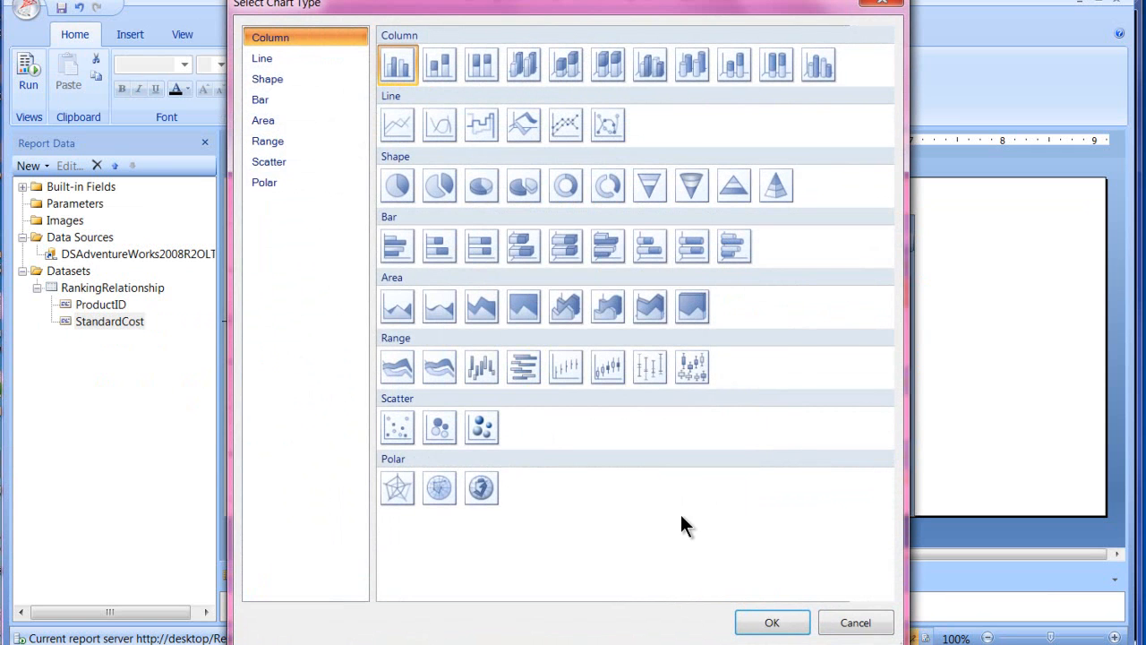
{"action": "double_click", "coordinate": [398, 185]}
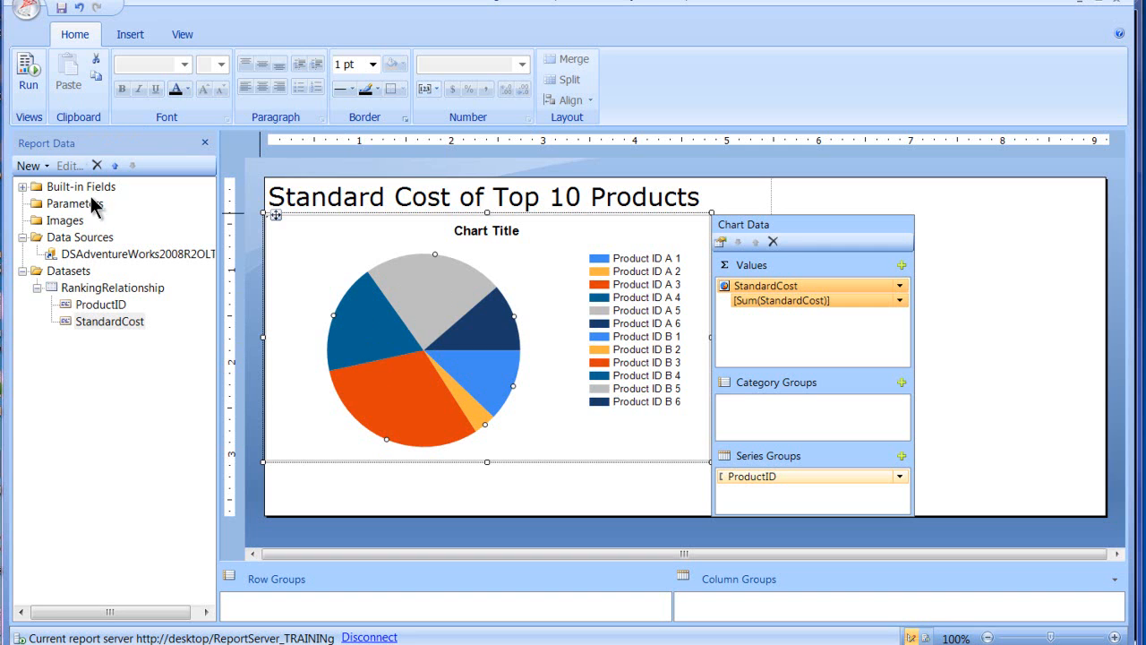
{"action": "left_click", "coordinate": [27, 79]}
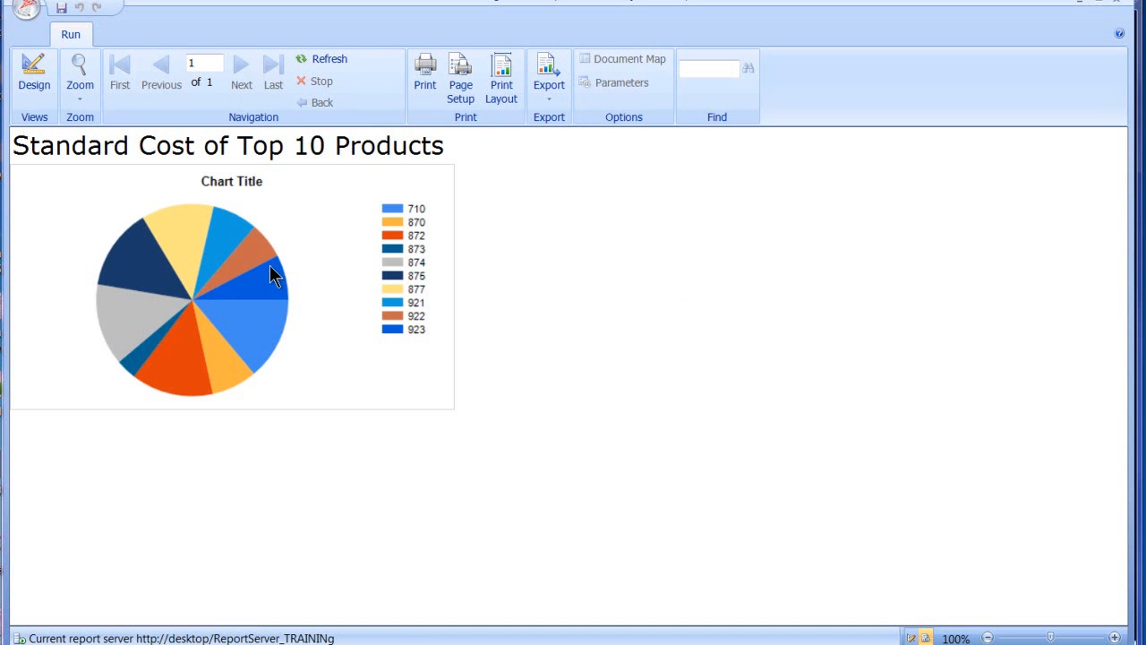
- Return to design view, consult the Choosing A Chart Type slide in PowerPoint, and switch back to Report Builder
{"action": "left_click", "coordinate": [35, 80]}
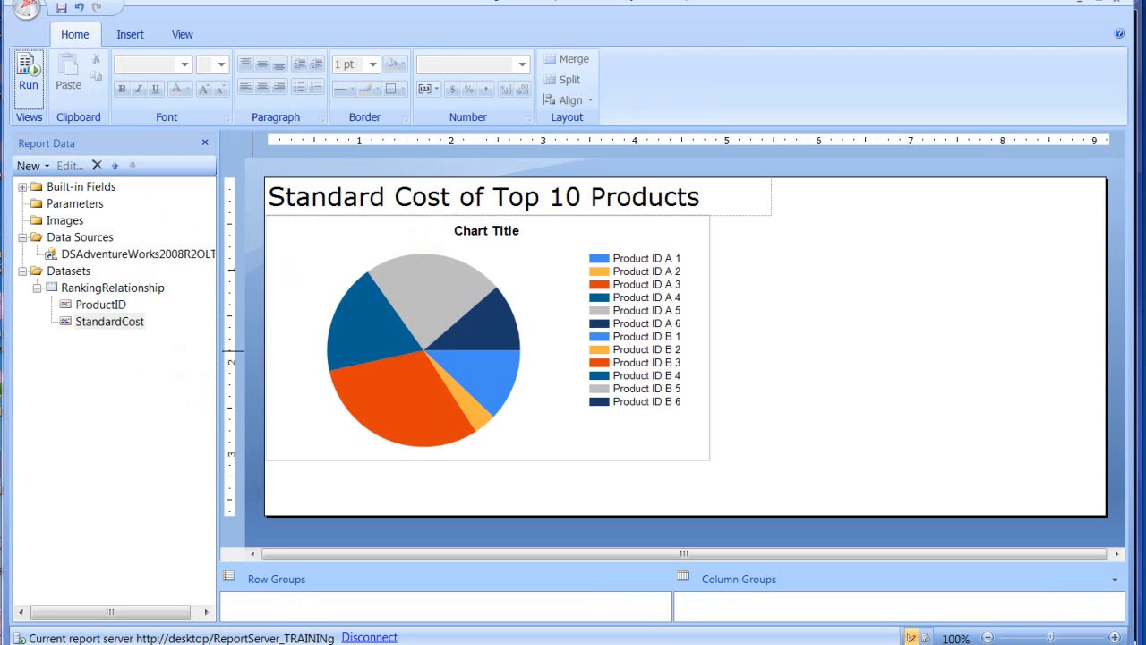
{"action": "left_click", "coordinate": [472, 642]}
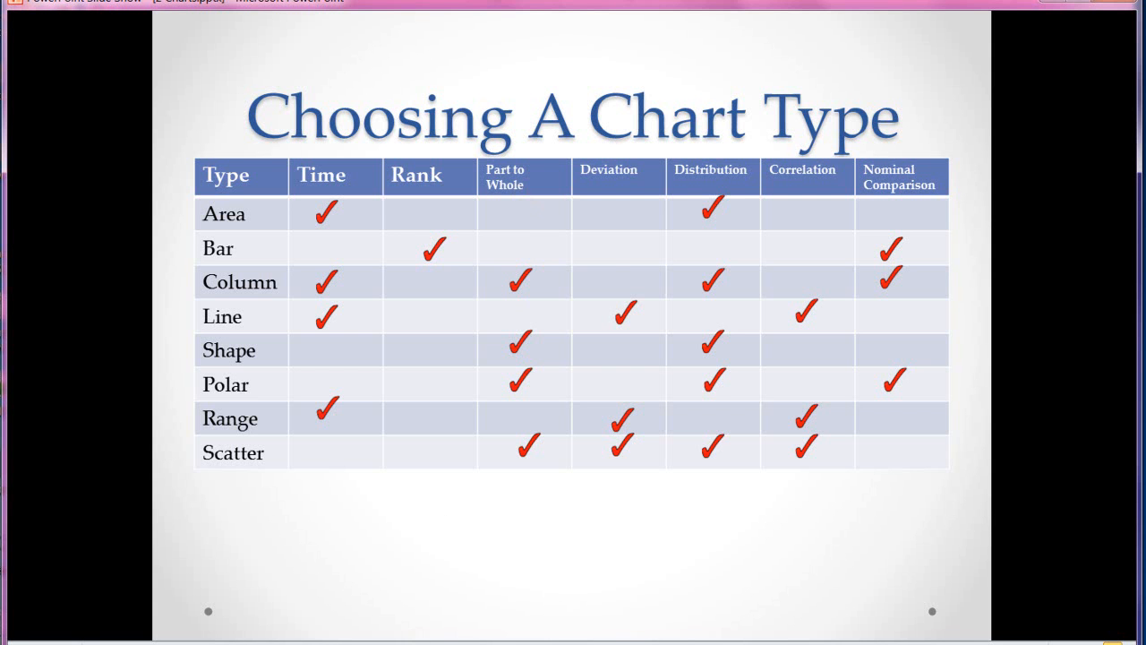
{"action": "left_click", "coordinate": [370, 642]}
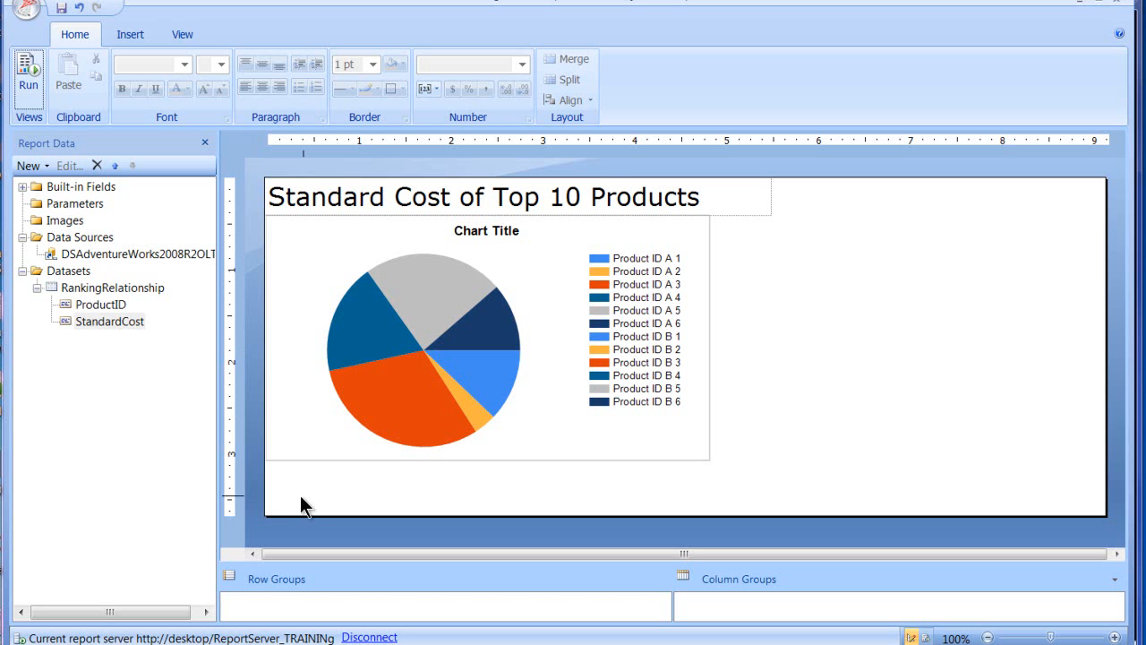
- Open the recent report Part to Whole without saving the Ranking RelationShip changes, preview its pie chart, and return to design view
{"action": "left_click", "coordinate": [24, 12]}
{"action": "left_click", "coordinate": [180, 151]}
{"action": "left_click", "coordinate": [602, 420]}
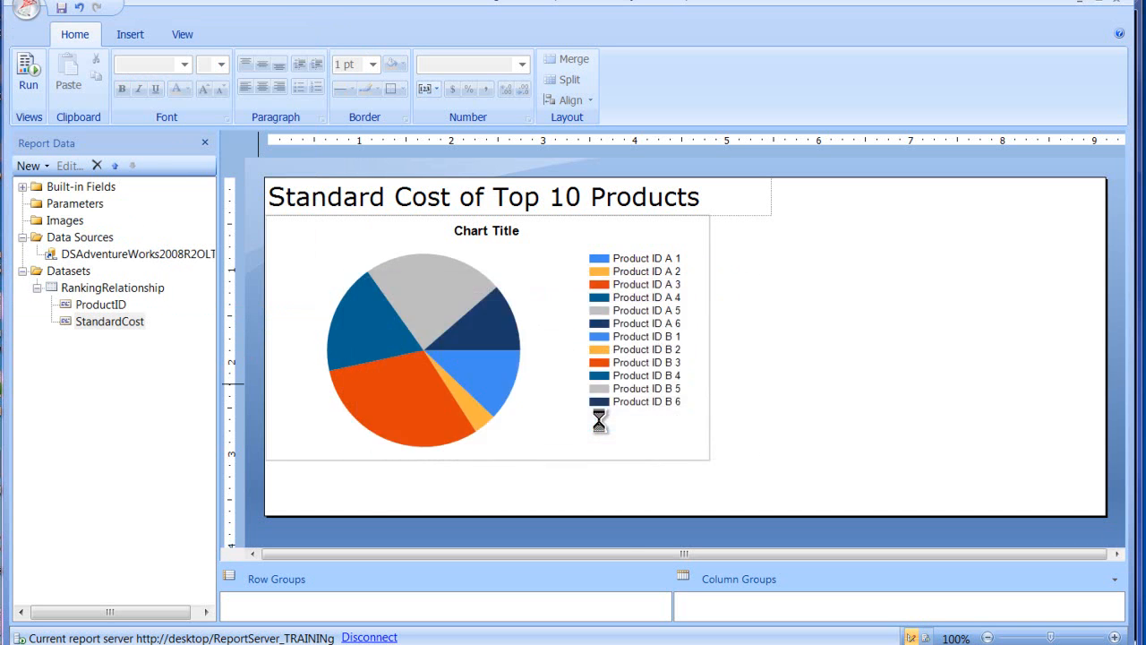
{"action": "left_click", "coordinate": [23, 79]}
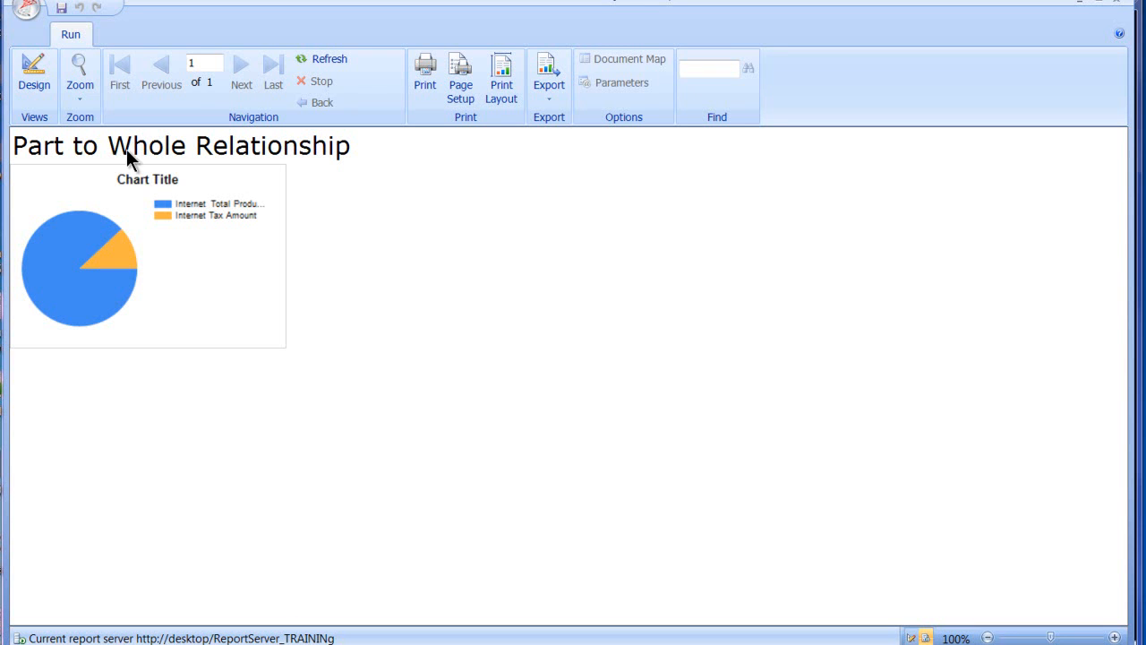
{"action": "left_click", "coordinate": [36, 79]}
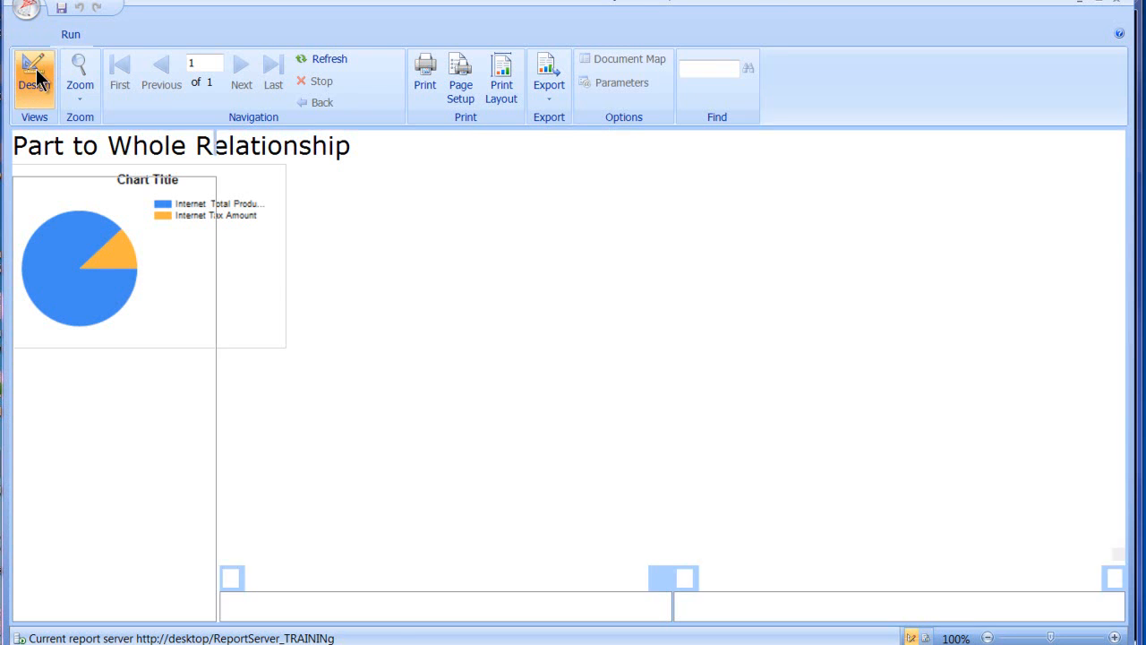
- Open the recent Deviation Sales Quota report, preview its area chart of sales amount against quota, and return to design view
{"action": "left_click", "coordinate": [19, 11]}
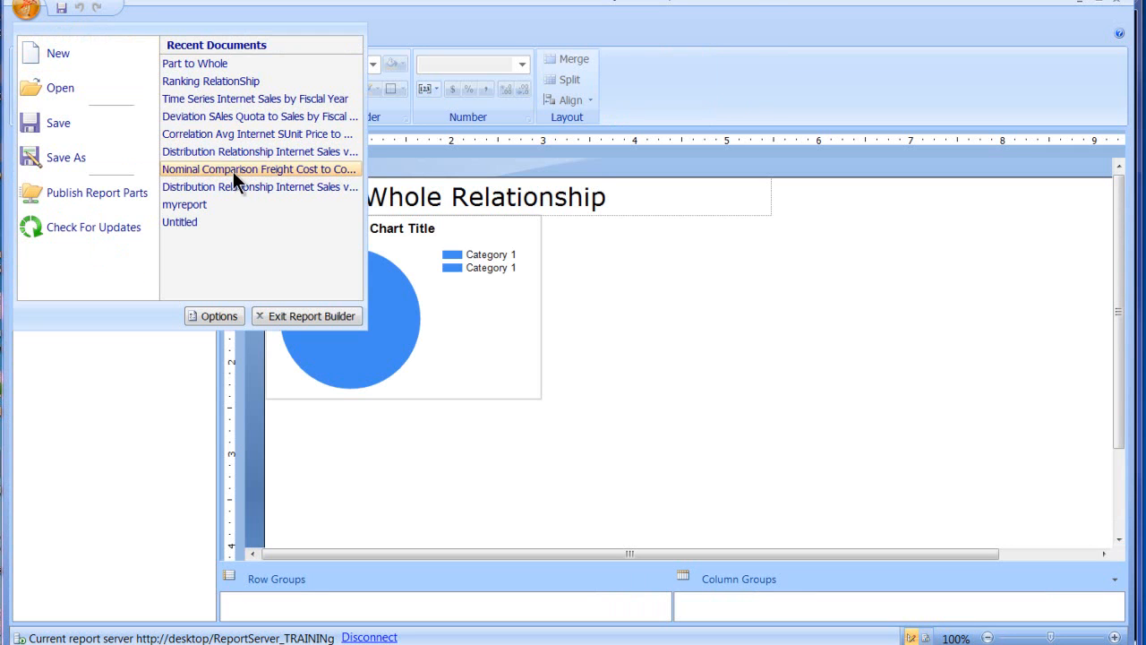
{"action": "left_click", "coordinate": [212, 117]}
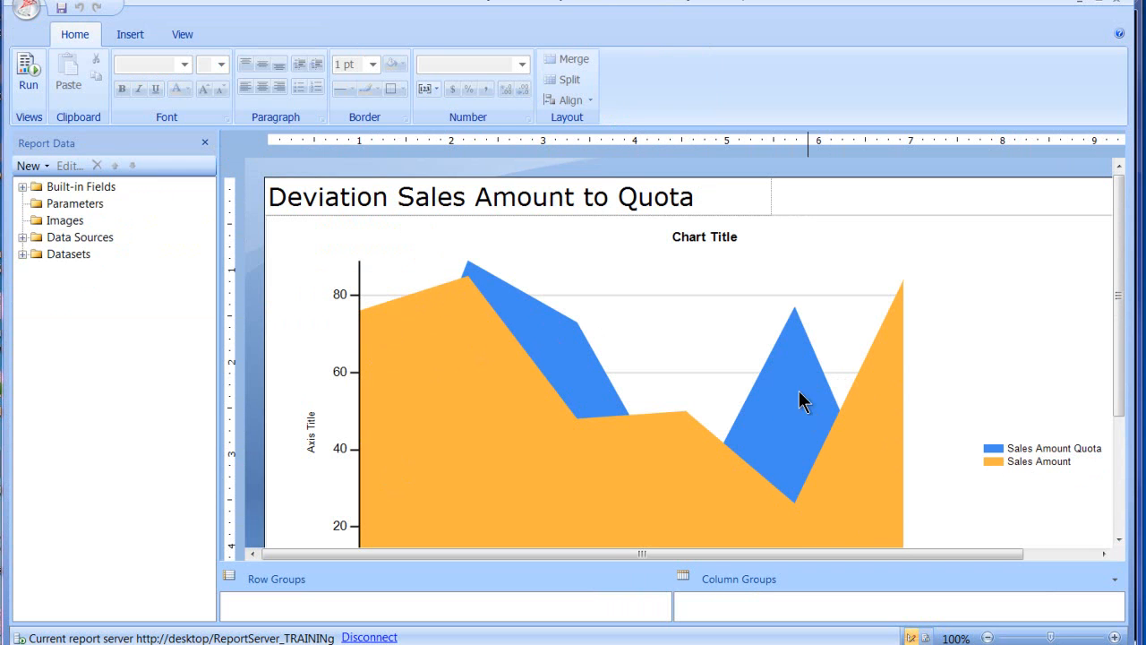
{"action": "left_click", "coordinate": [28, 85]}
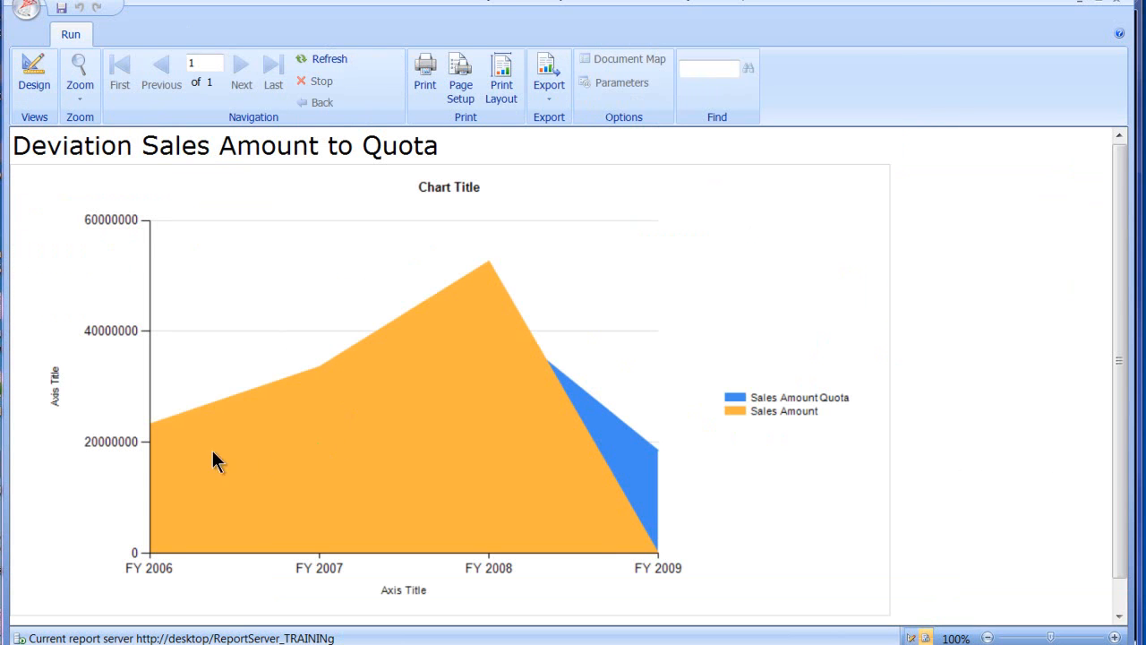
{"action": "mouse_move", "coordinate": [465, 289]}
{"action": "left_click", "coordinate": [34, 72]}
- Open the recent Distribution Relationship Internet Sales report, preview its scatter chart, and return to design view
{"action": "left_click", "coordinate": [25, 11]}
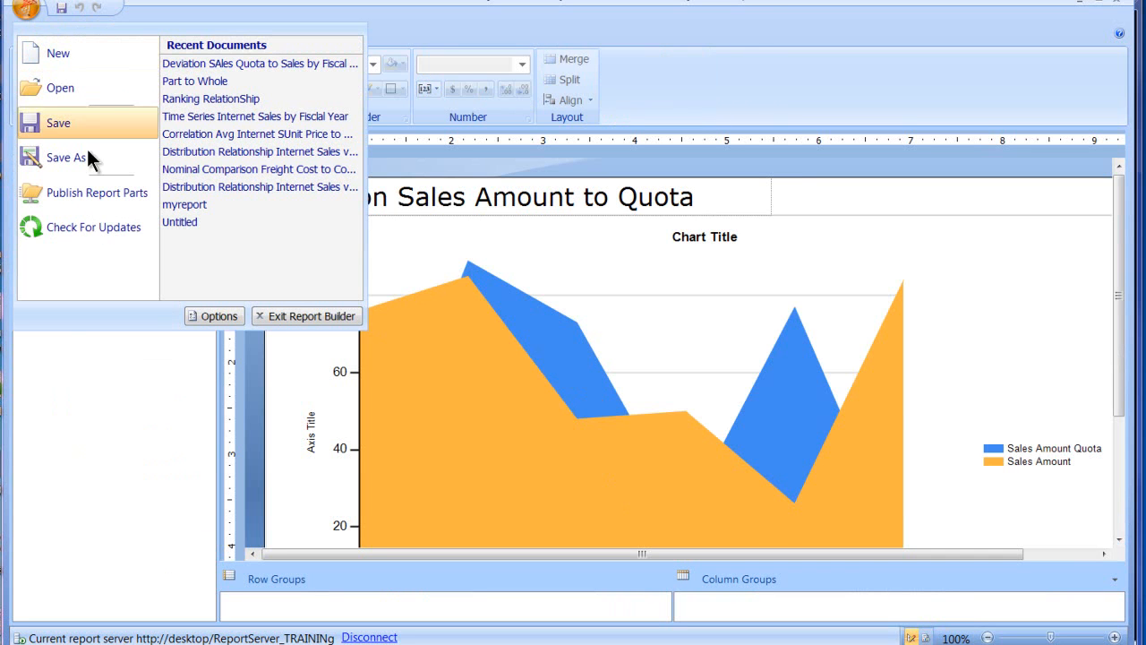
{"action": "left_click", "coordinate": [215, 152]}
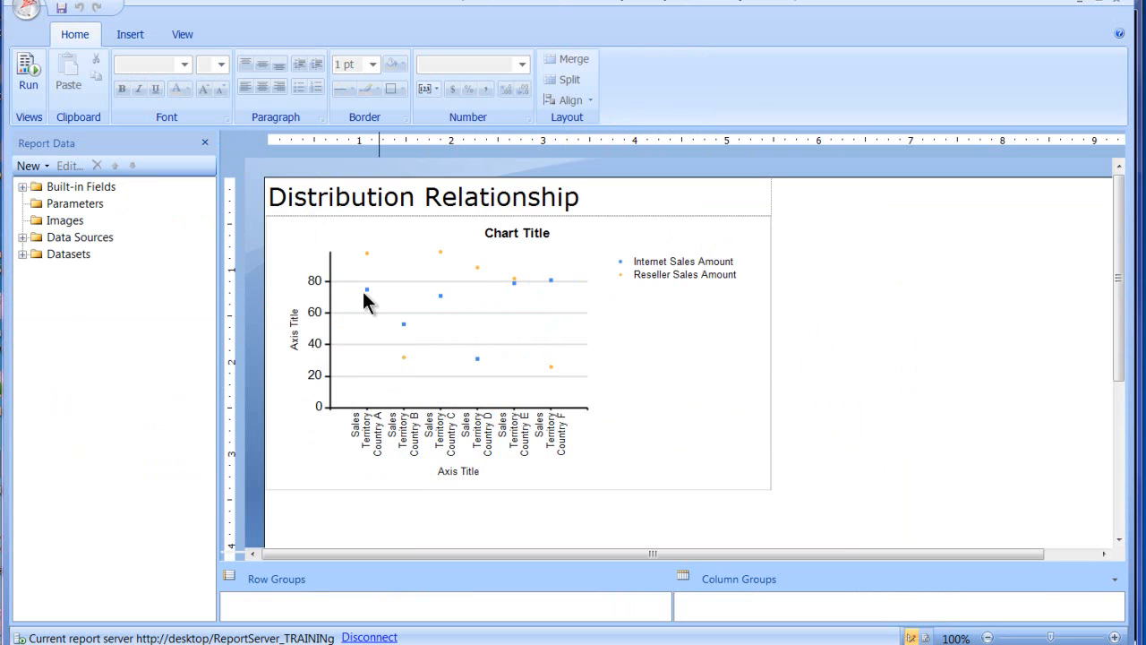
{"action": "left_click", "coordinate": [27, 81]}
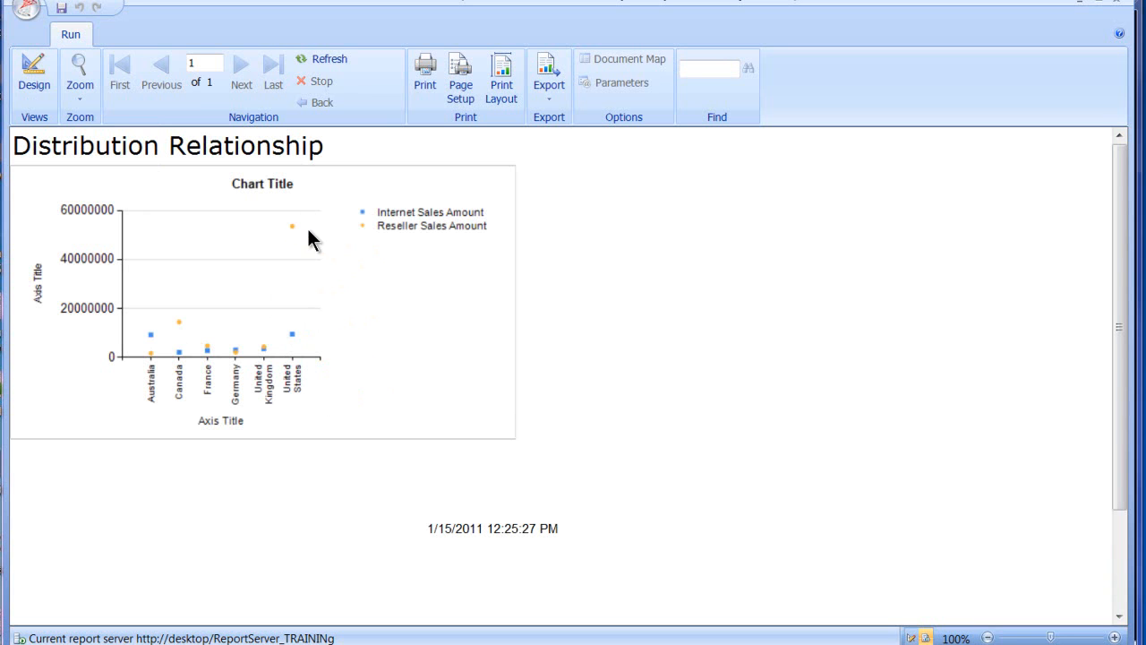
{"action": "left_click", "coordinate": [34, 82]}
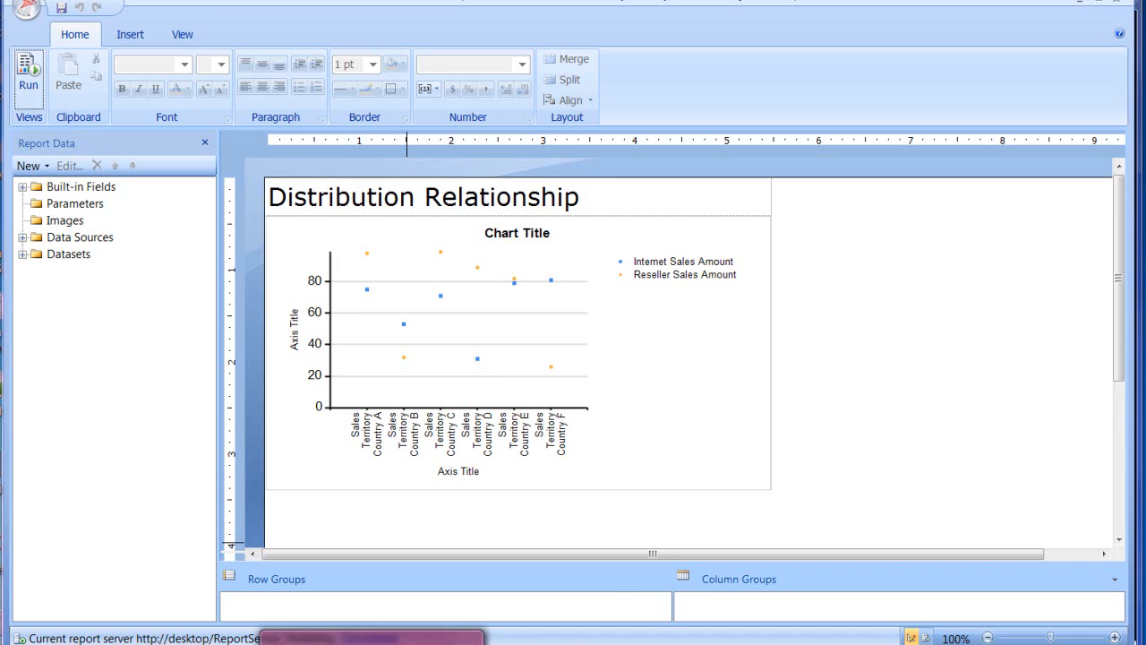
- Consult the Choosing A Chart Type slide in PowerPoint and return to the Distribution Relationship report's design in Report Builder
{"action": "left_click", "coordinate": [456, 643]}
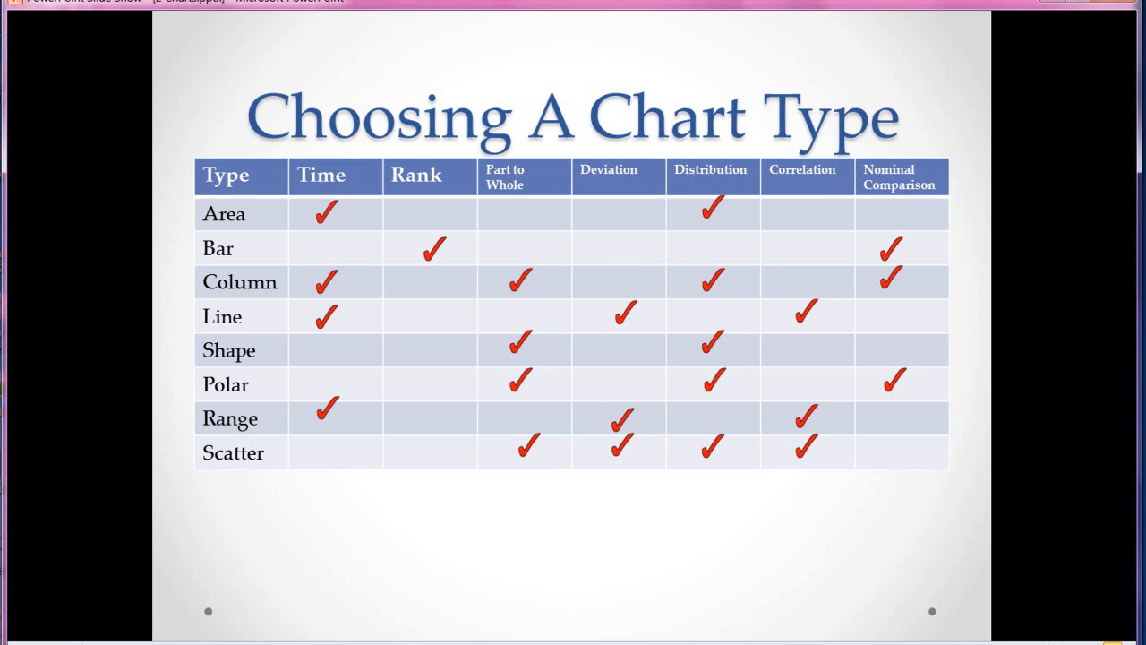
{"action": "left_click", "coordinate": [202, 642]}
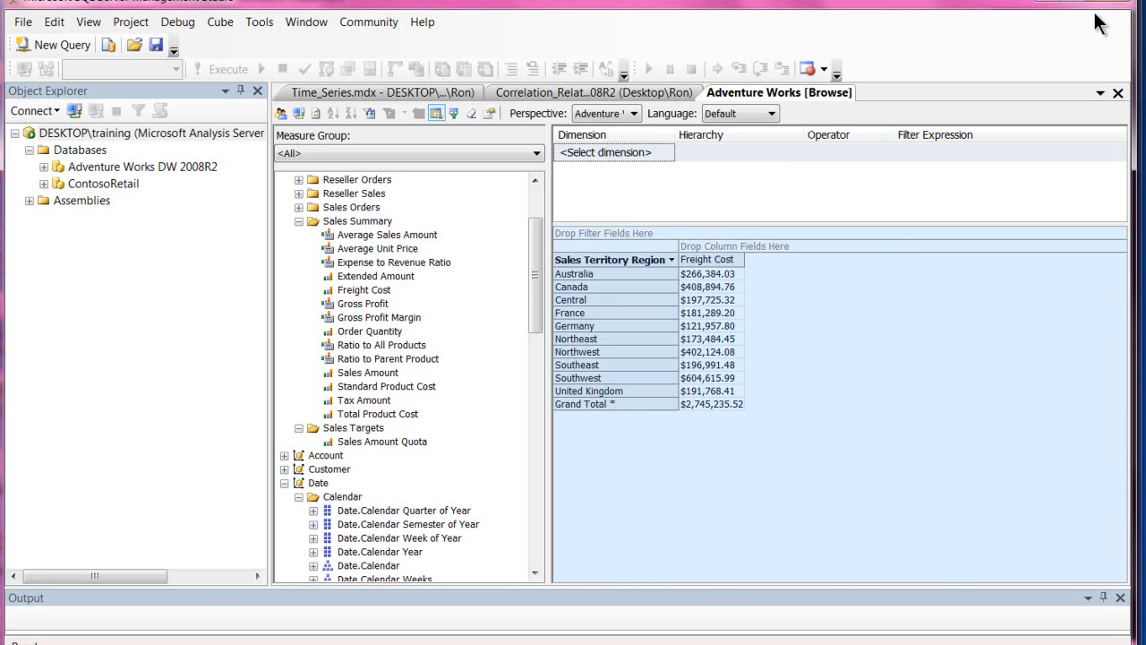
{"action": "left_click", "coordinate": [1059, 4]}
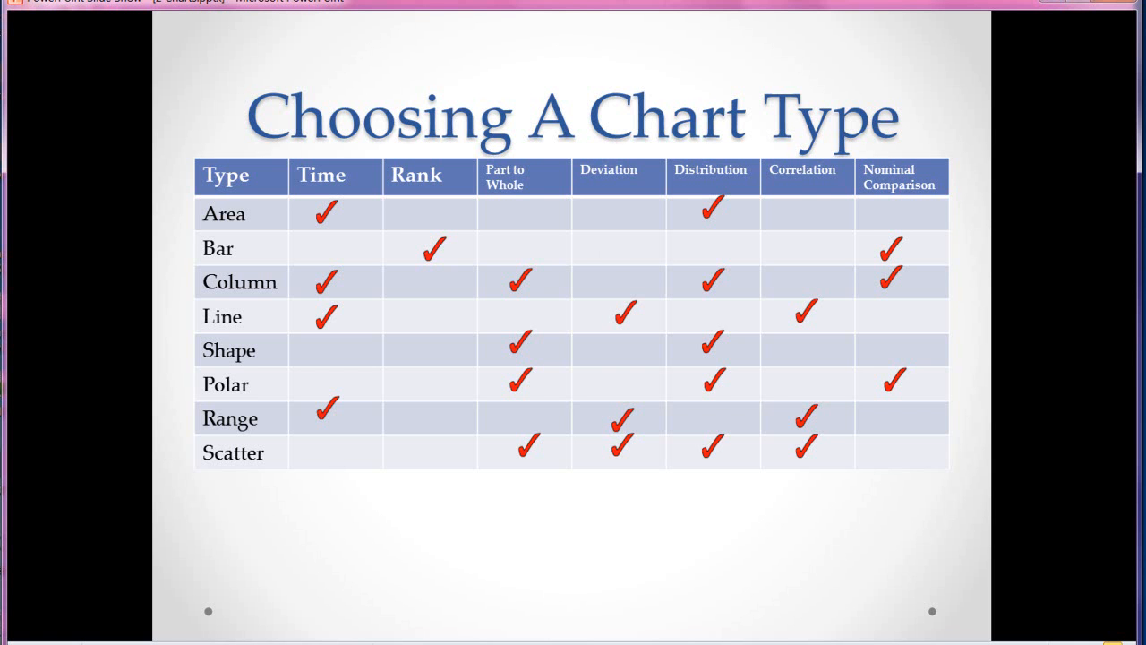
{"action": "left_click", "coordinate": [204, 642]}
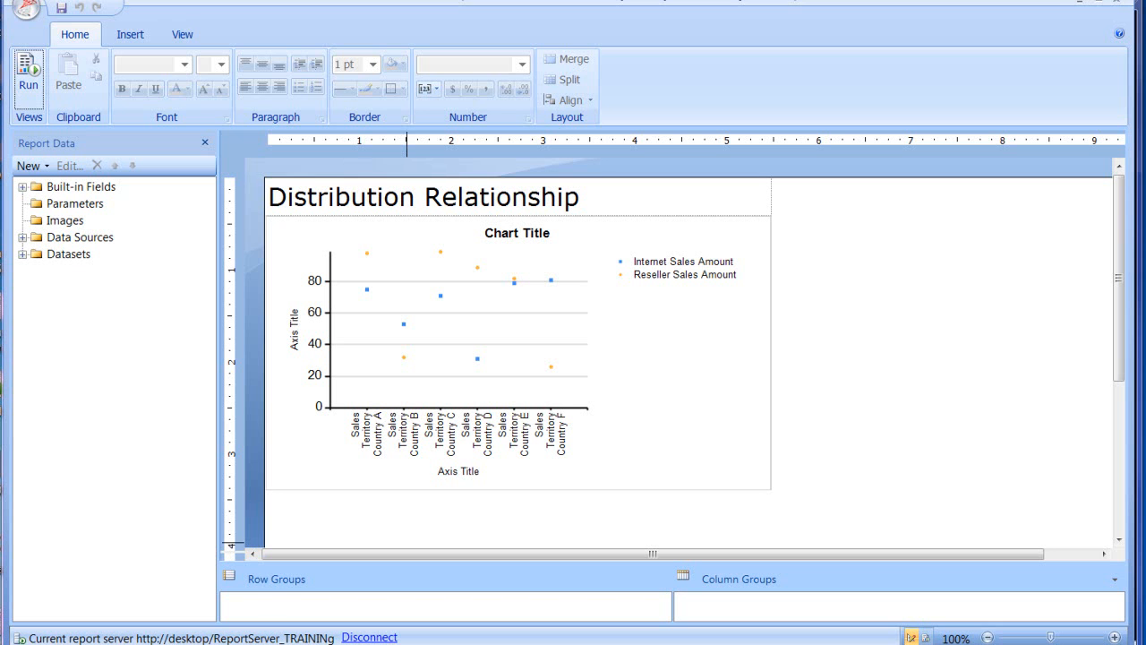
{"action": "left_click", "coordinate": [28, 81]}
{"action": "left_click", "coordinate": [32, 77]}
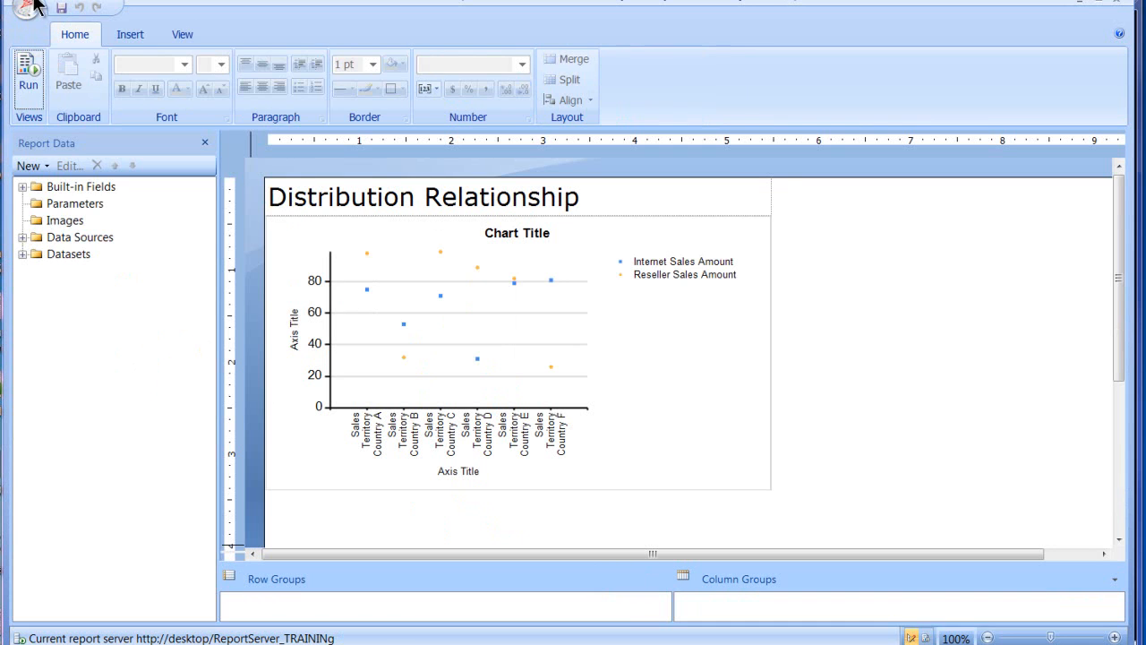
- Open the recent Correlation report on average unit price and average sales amount, and show the Report Data pane
{"action": "left_click", "coordinate": [25, 8]}
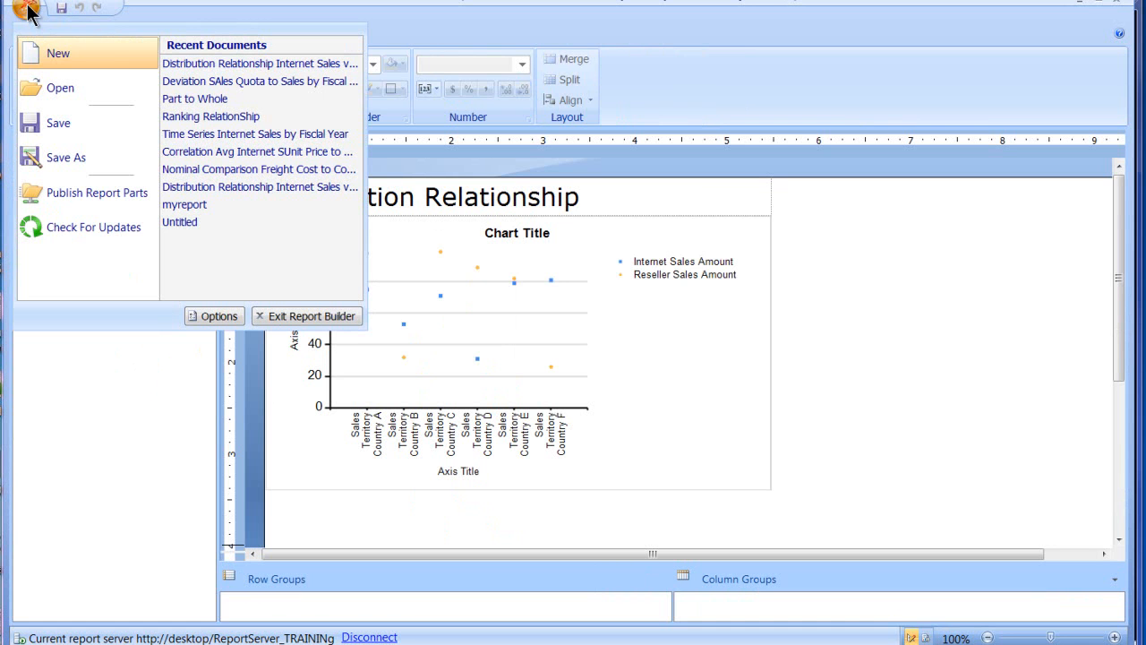
{"action": "left_click", "coordinate": [215, 153]}
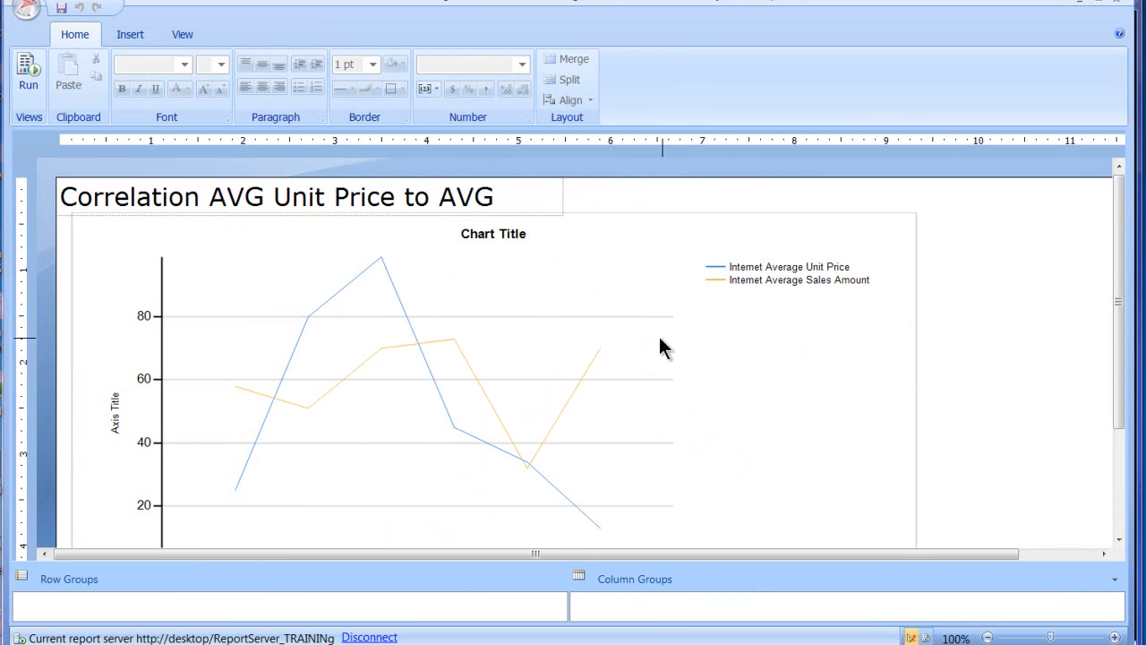
{"action": "left_click", "coordinate": [182, 36]}
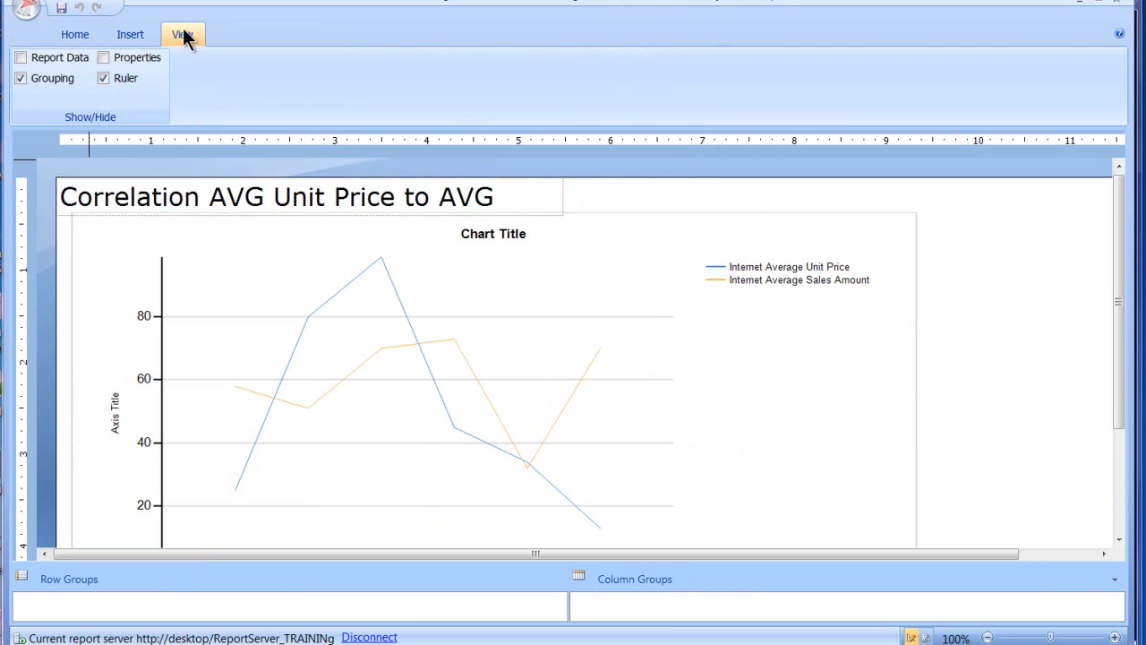
{"action": "left_click", "coordinate": [21, 57]}
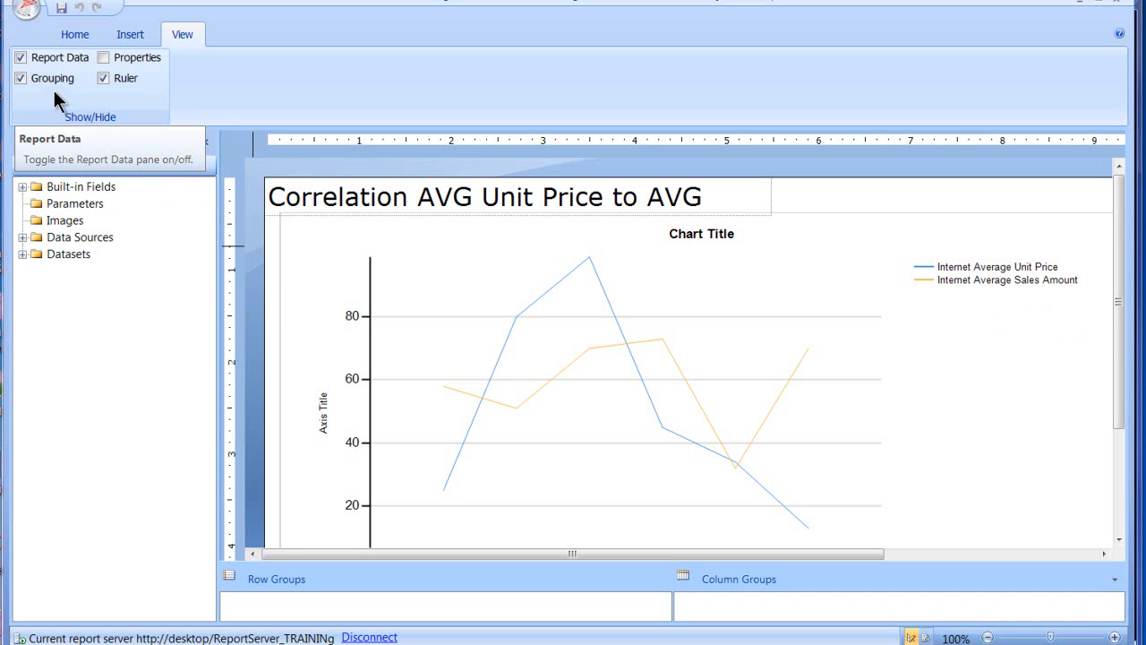
- Preview the Correlation report's line chart and return to design view
{"action": "left_click", "coordinate": [366, 302]}
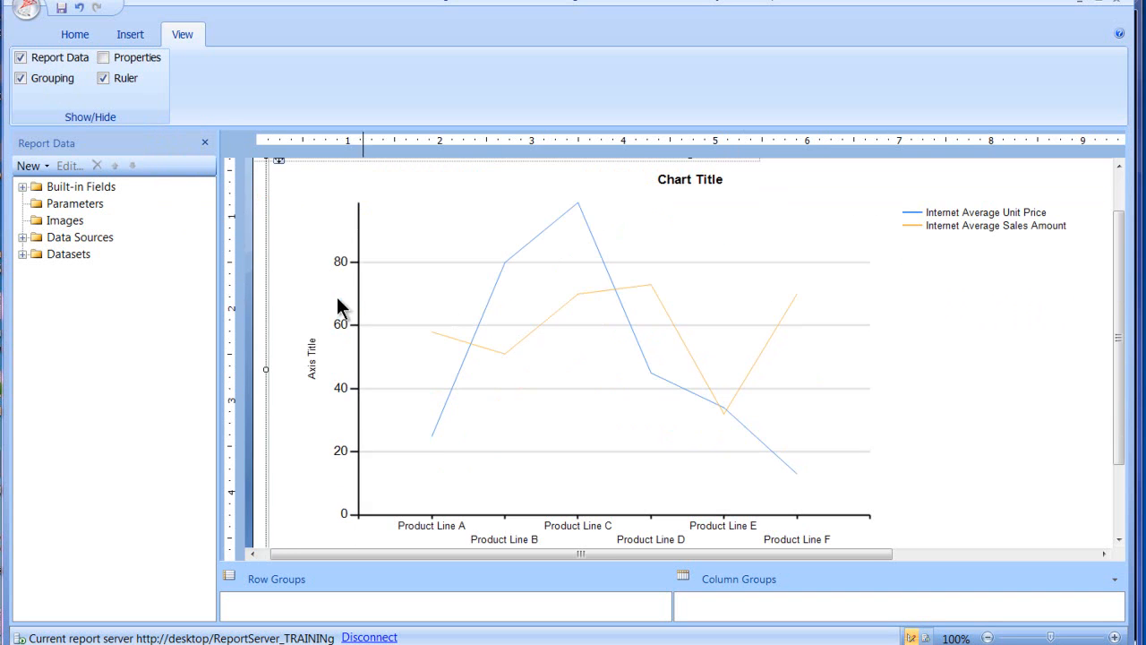
{"action": "left_click", "coordinate": [63, 35]}
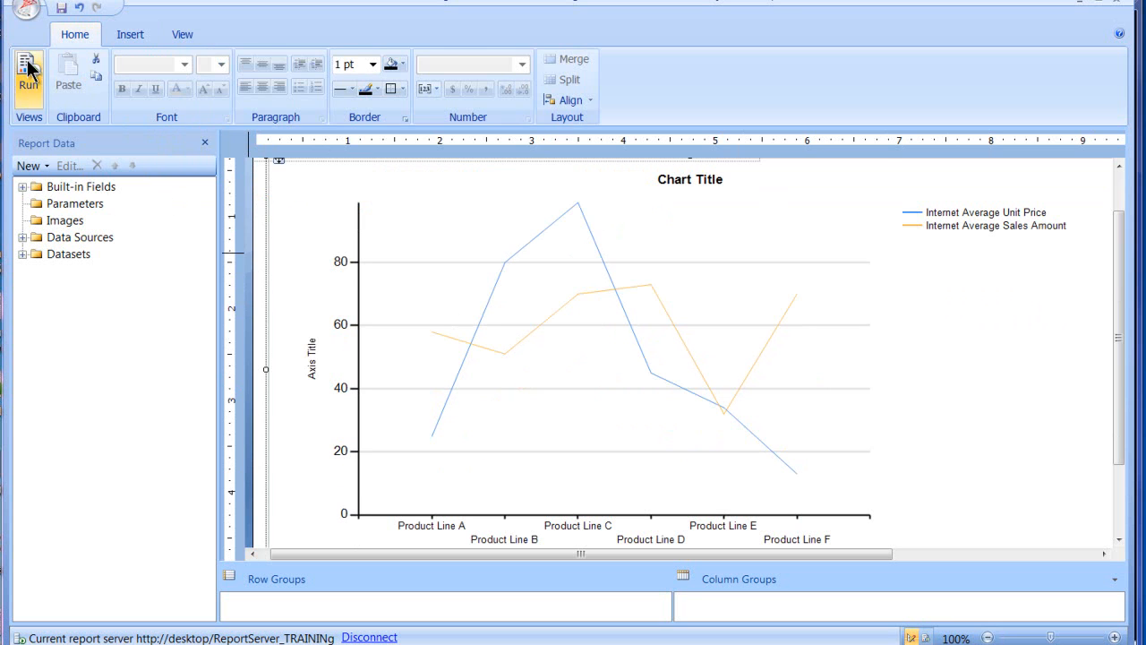
{"action": "left_click", "coordinate": [27, 71]}
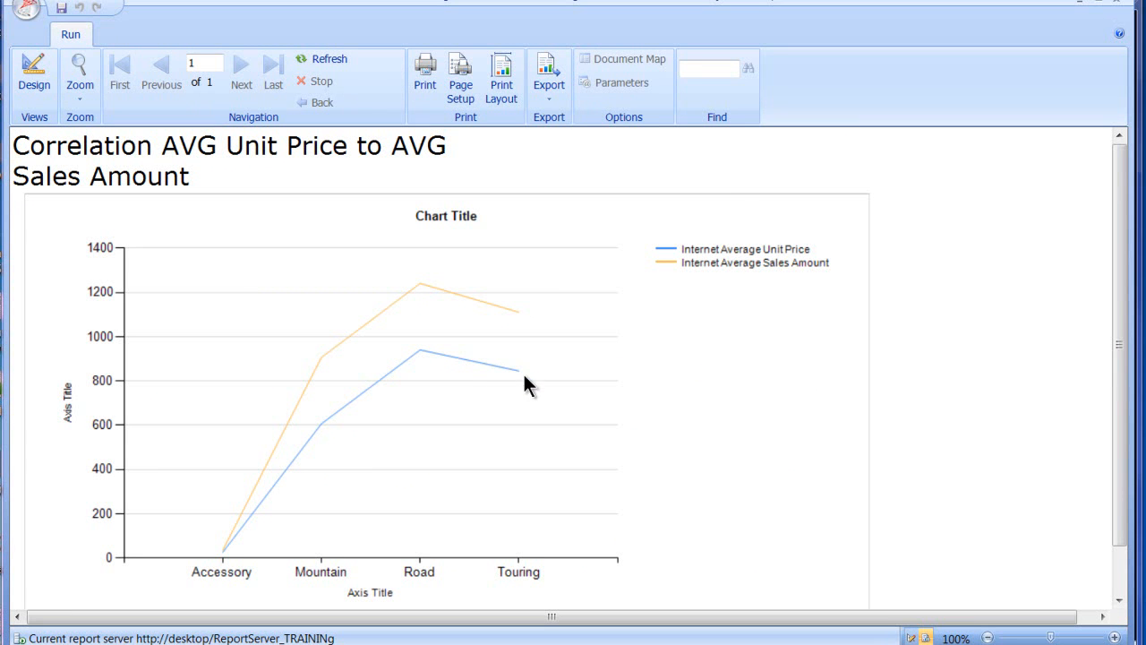
{"action": "left_click", "coordinate": [32, 82]}
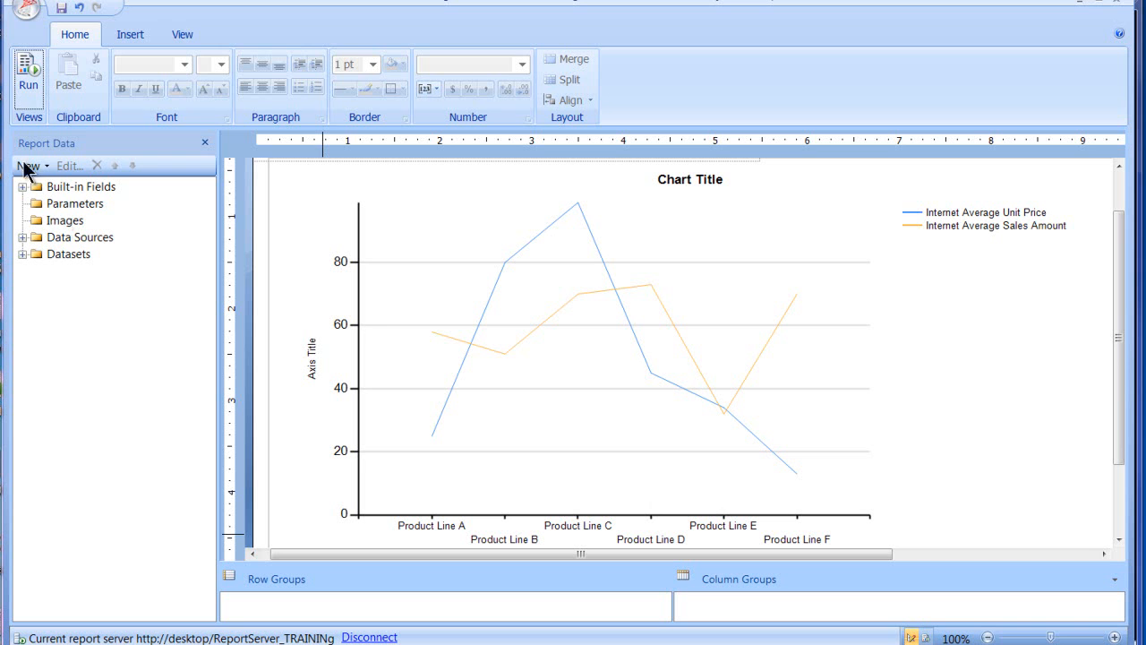
- Open the recent Nominal Comparison Freight Cost report without saving changes to the Correlation report
{"action": "left_click", "coordinate": [27, 12]}
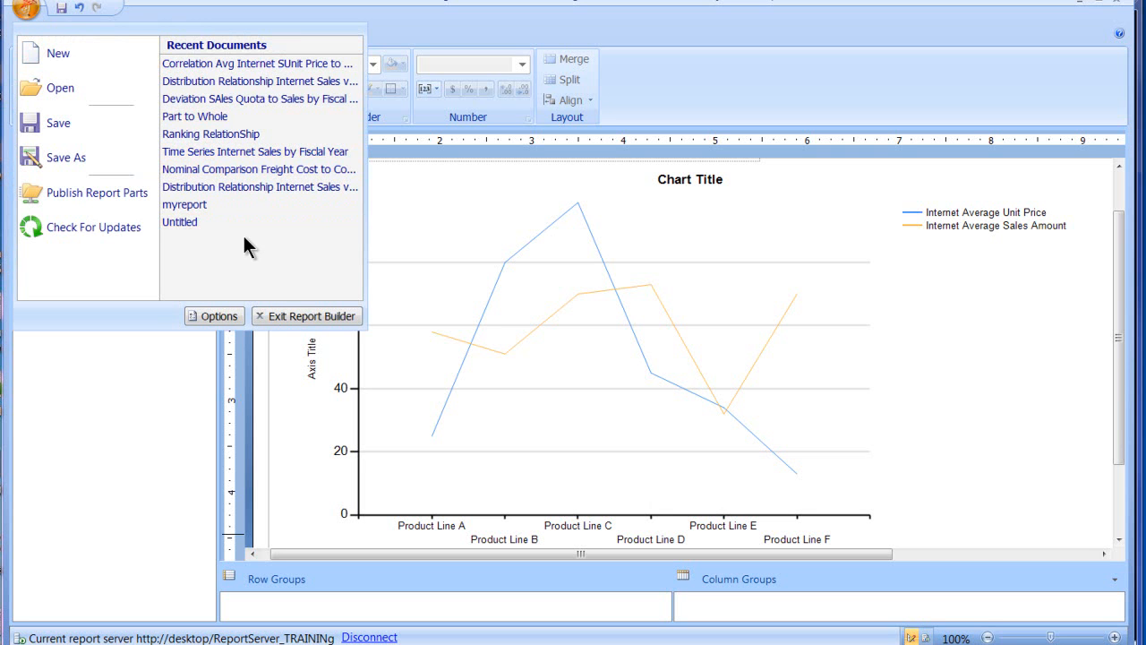
{"action": "left_click", "coordinate": [209, 185]}
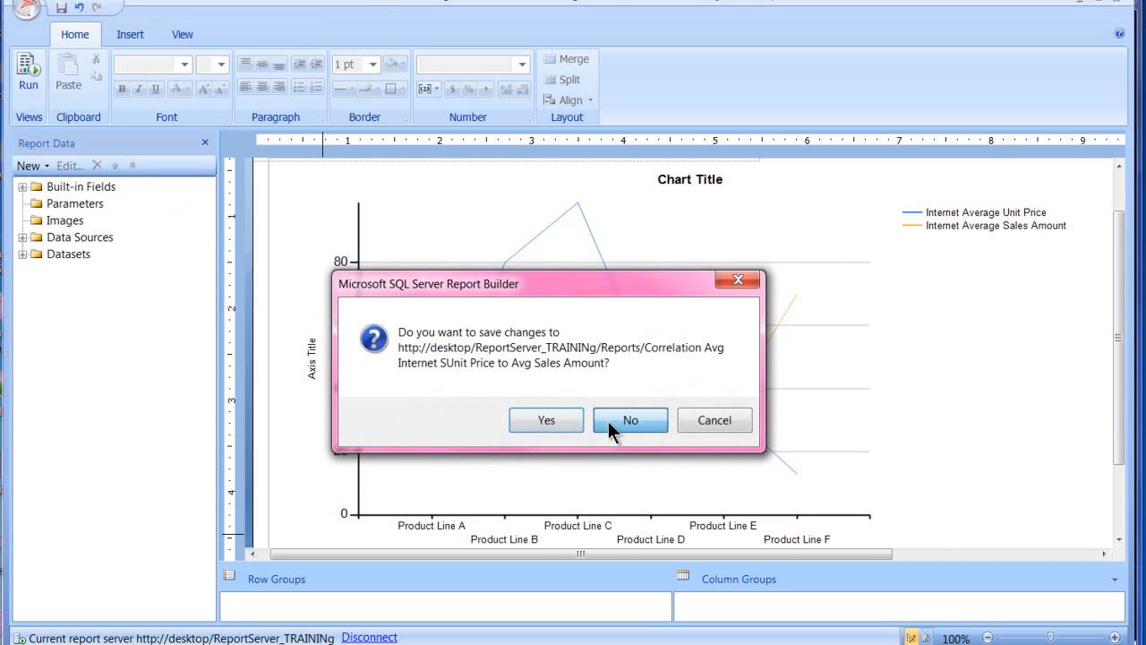
{"action": "left_click", "coordinate": [610, 421]}
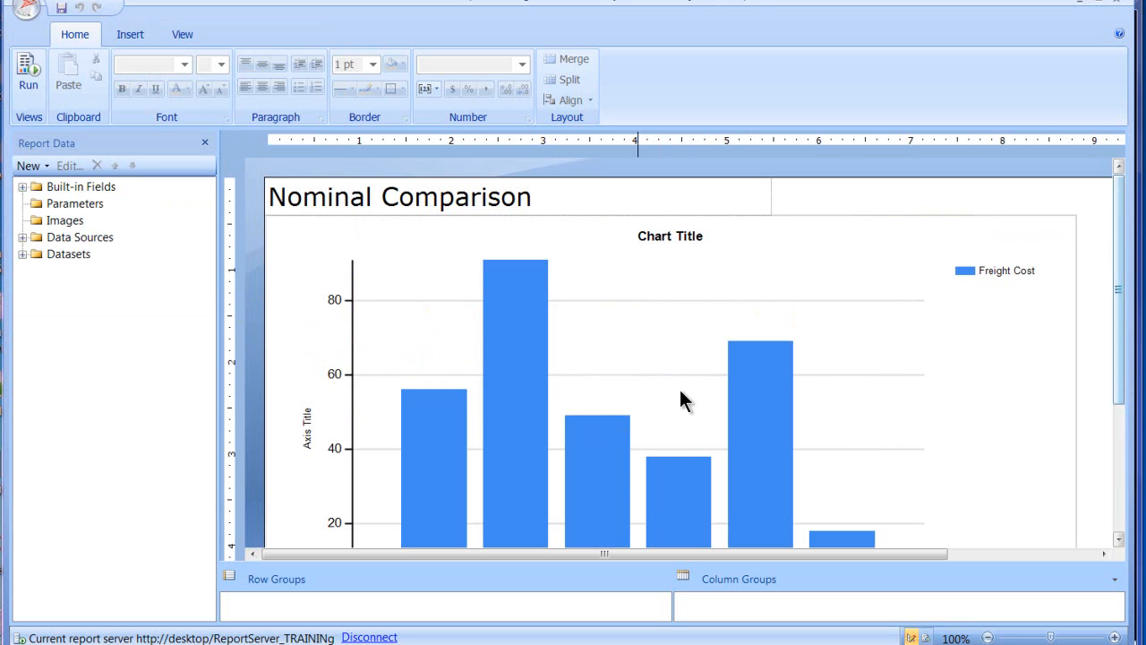
- Inspect the dataset fields Sales_Territory_Region and Freight_Cost, and preview the Nominal Comparison column chart before returning to design view
{"action": "left_click", "coordinate": [21, 254]}
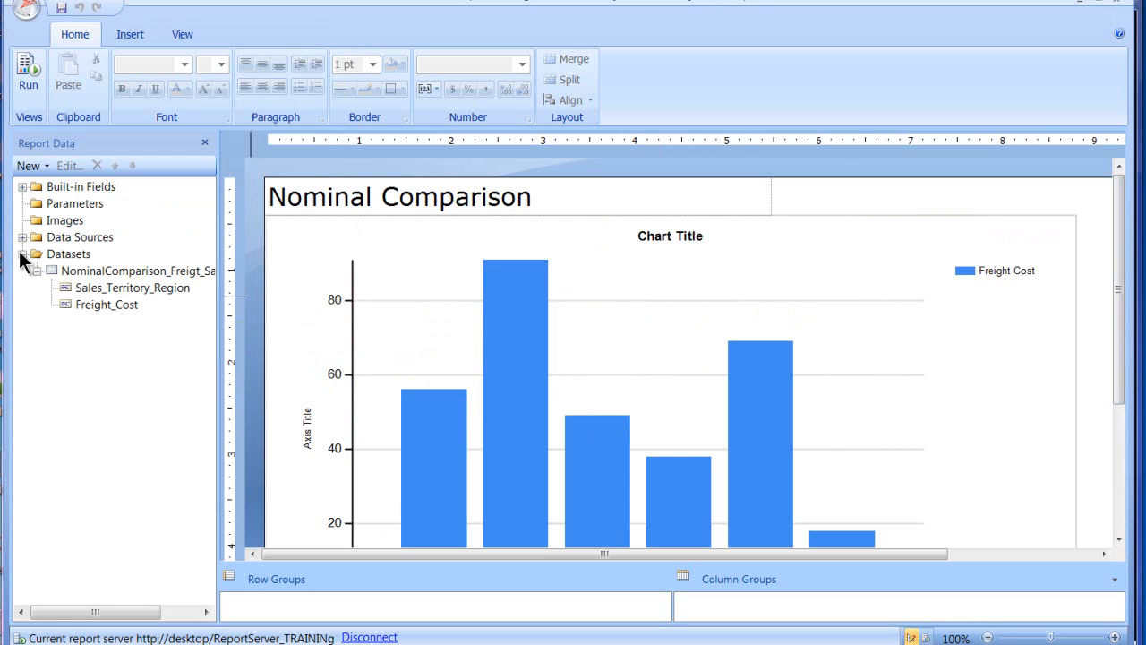
{"action": "left_click", "coordinate": [110, 287]}
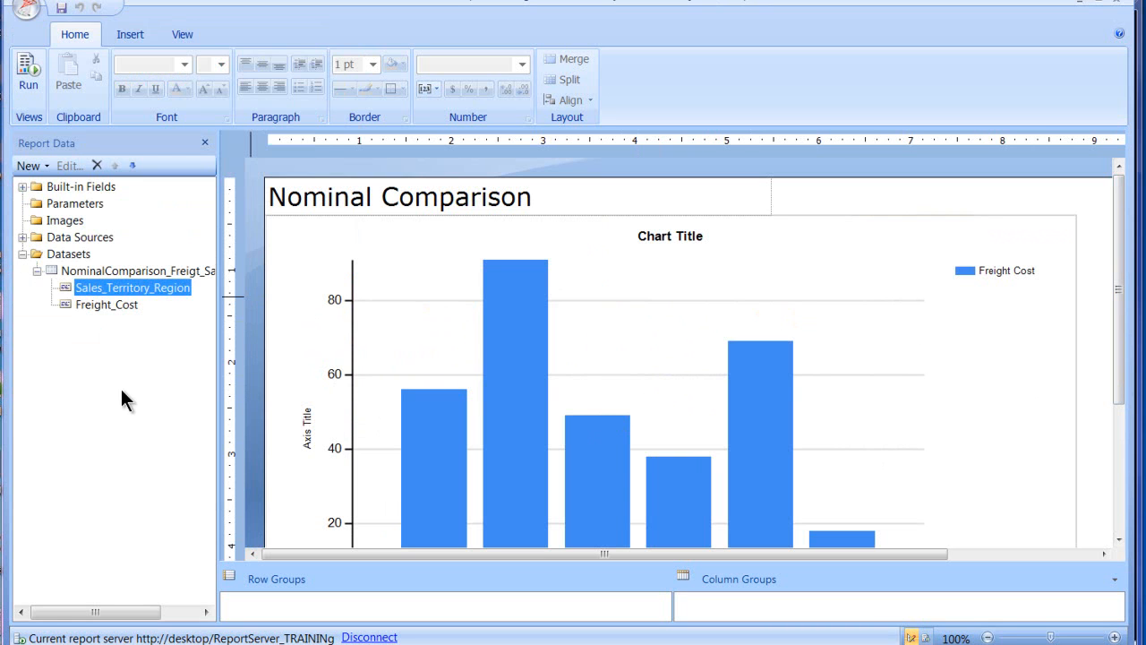
{"action": "left_click", "coordinate": [116, 305]}
{"action": "left_click", "coordinate": [107, 292]}
{"action": "left_click", "coordinate": [28, 80]}
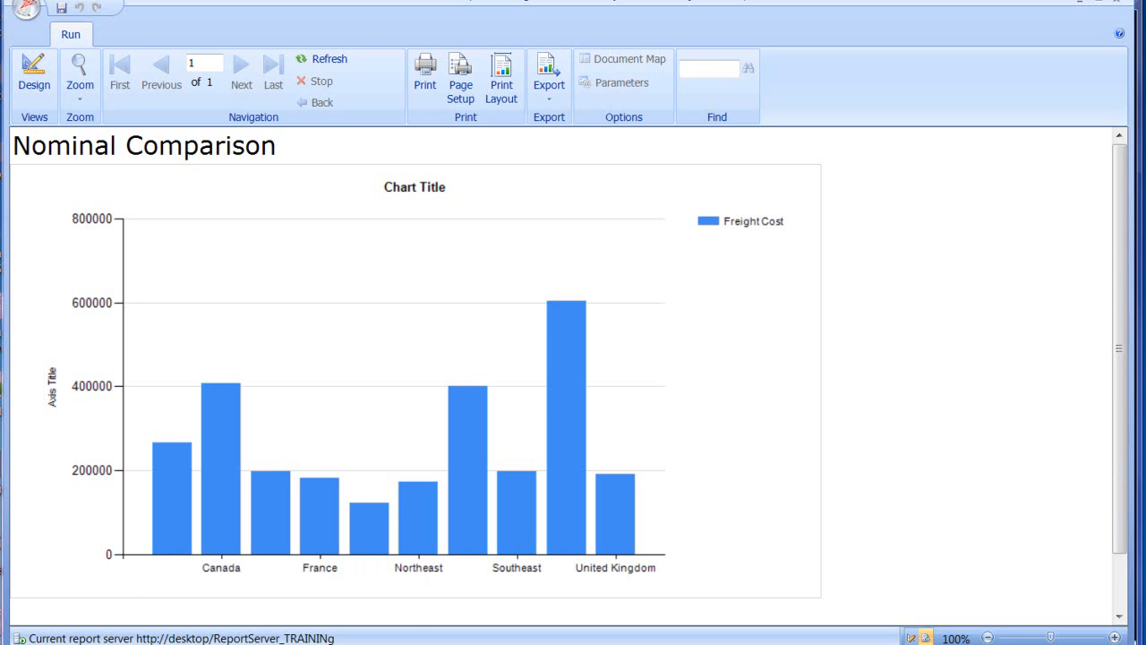
{"action": "left_click", "coordinate": [33, 73]}
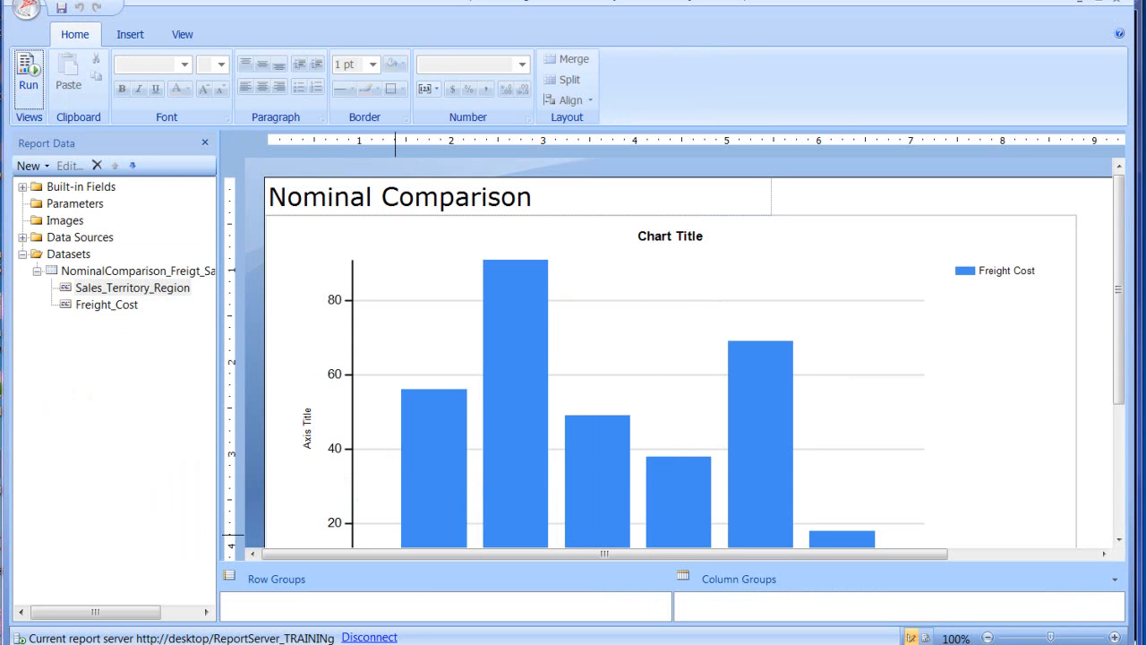